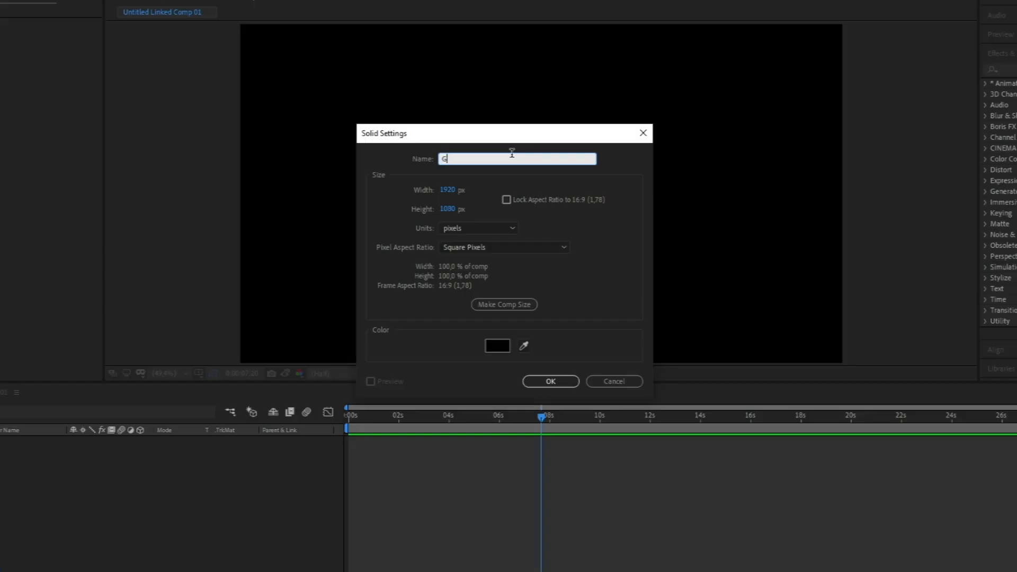
Create a 1920 x 1080 px solid named Gradient and apply the 4-Color Gradient effect to it
{"action": "key", "text": "Tab"}
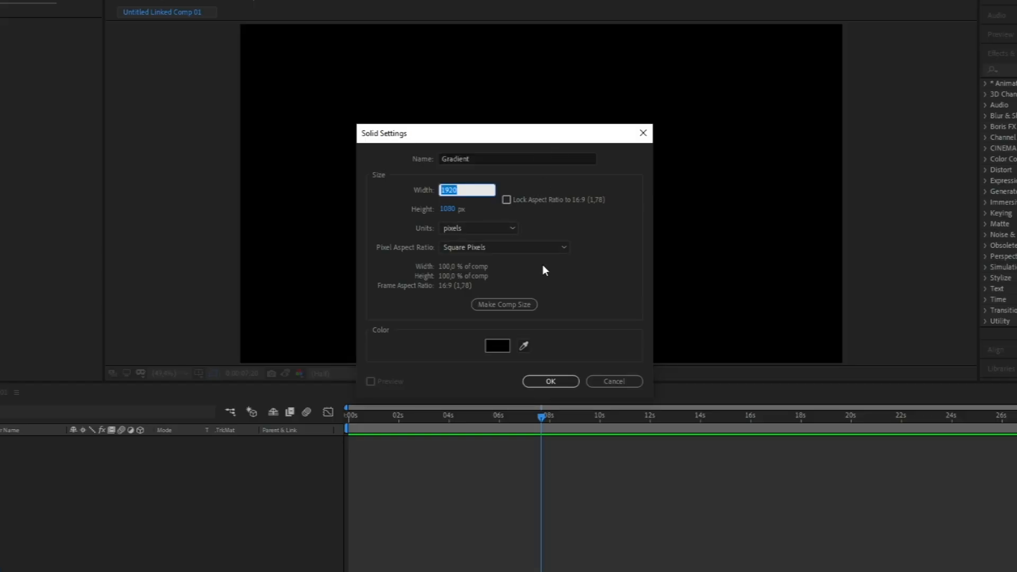
{"action": "left_click", "coordinate": [551, 383]}
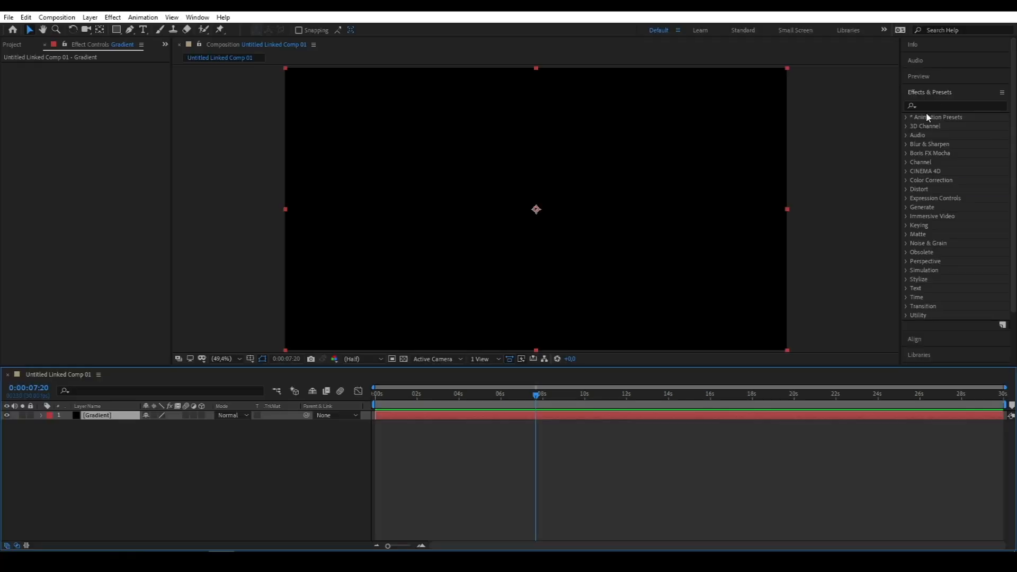
{"action": "left_click", "coordinate": [930, 106]}
{"action": "type", "text": "gradient"}
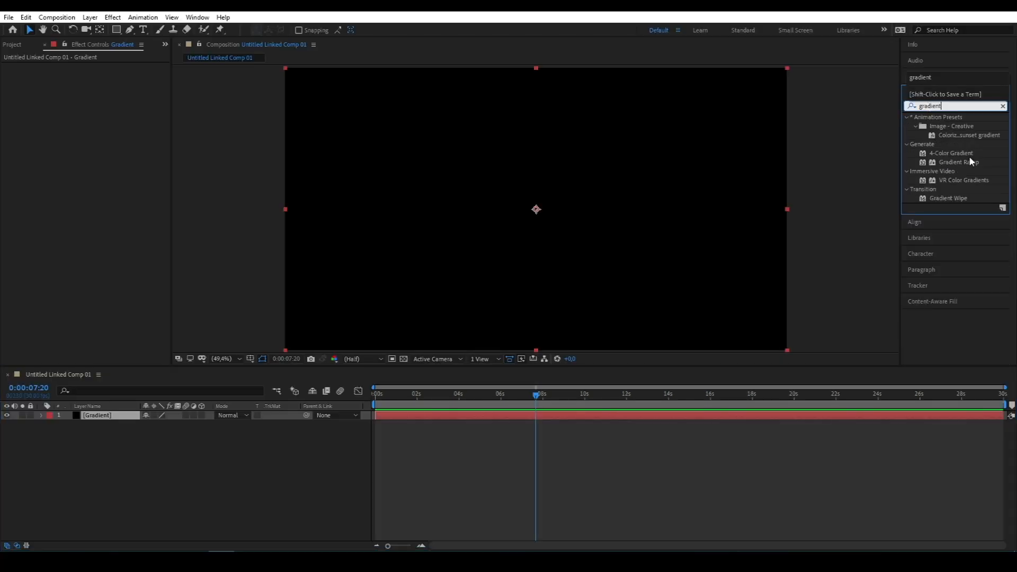
{"action": "left_click", "coordinate": [968, 154]}
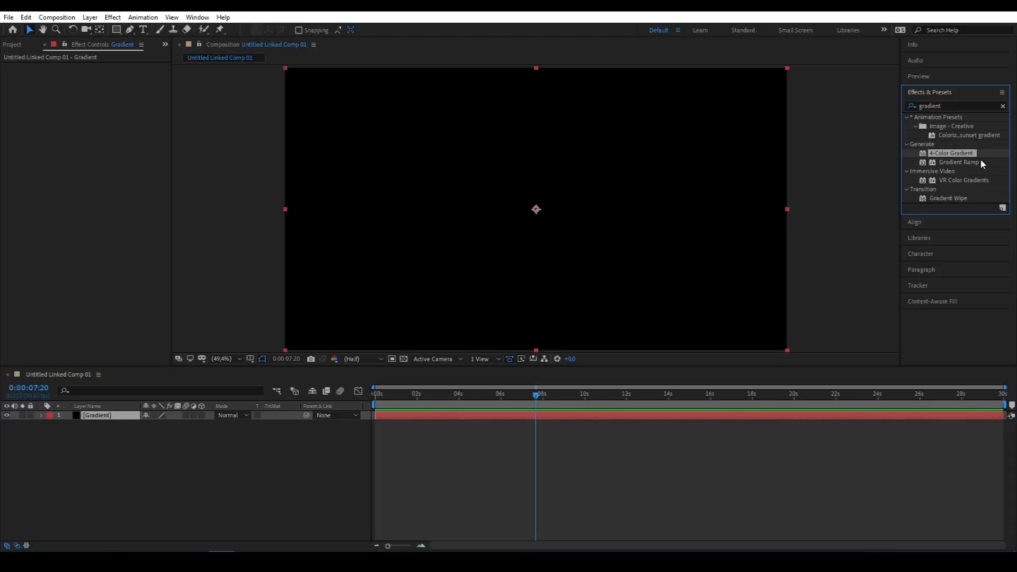
{"action": "left_click_drag", "start_coordinate": [970, 157], "coordinate": [129, 417]}
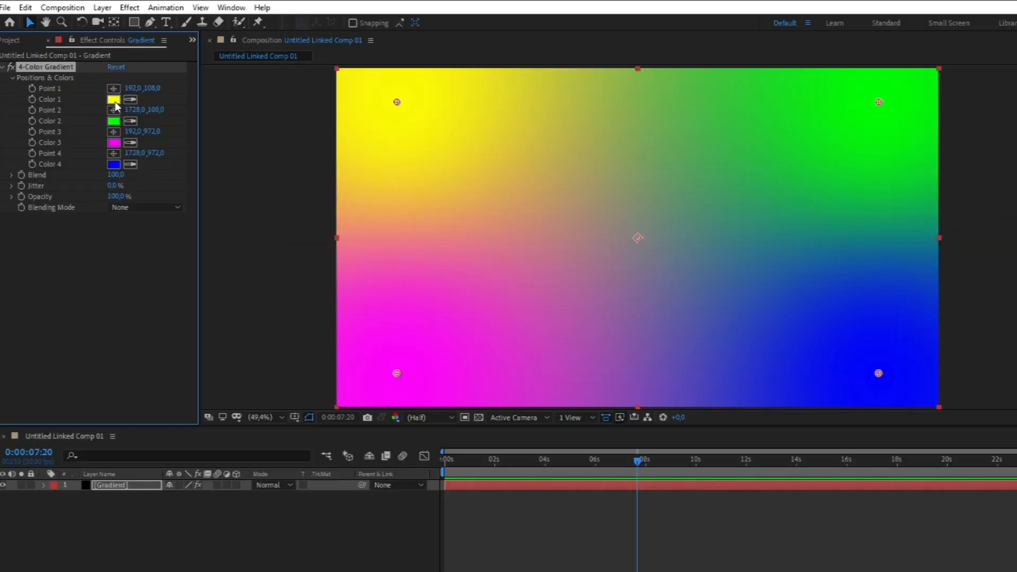
Change Color 1 of the gradient to a pale yellow and Color 2 to a pale aqua
{"action": "left_click", "coordinate": [100, 94]}
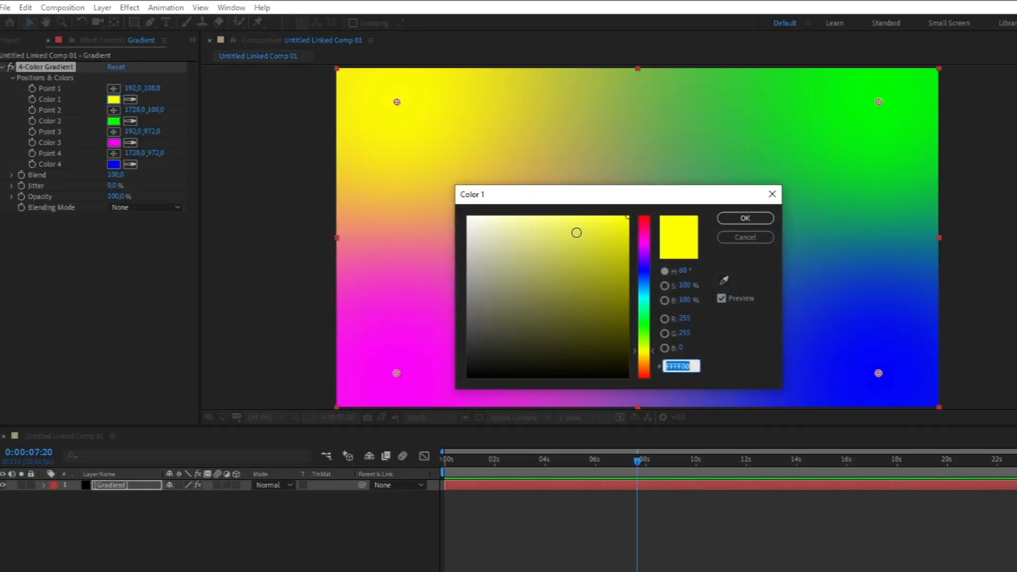
{"action": "left_click_drag", "start_coordinate": [582, 235], "coordinate": [540, 214]}
{"action": "left_click", "coordinate": [742, 218]}
{"action": "left_click", "coordinate": [114, 122]}
{"action": "left_click", "coordinate": [645, 301]}
{"action": "left_click_drag", "start_coordinate": [608, 249], "coordinate": [561, 264]}
{"action": "left_click", "coordinate": [745, 219]}
Change Color 3 of the gradient to a softer magenta and Color 4 to a muted dark blue (RGB 44, 46, 136)
{"action": "left_click", "coordinate": [114, 143]}
{"action": "left_click", "coordinate": [745, 218]}
{"action": "left_click", "coordinate": [114, 164]}
{"action": "left_click_drag", "start_coordinate": [651, 275], "coordinate": [649, 312]}
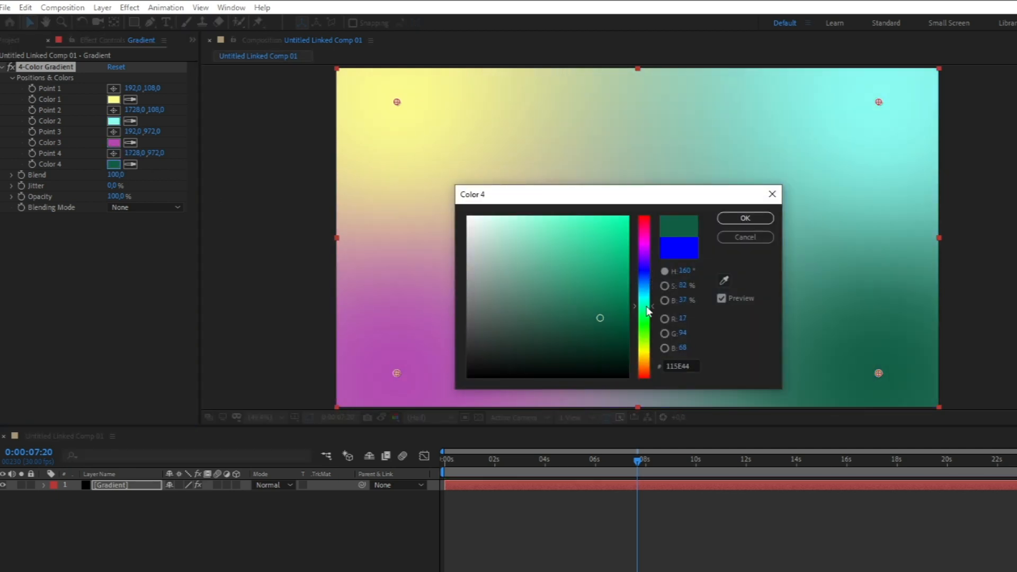
{"action": "left_click", "coordinate": [647, 275]}
{"action": "left_click", "coordinate": [579, 286]}
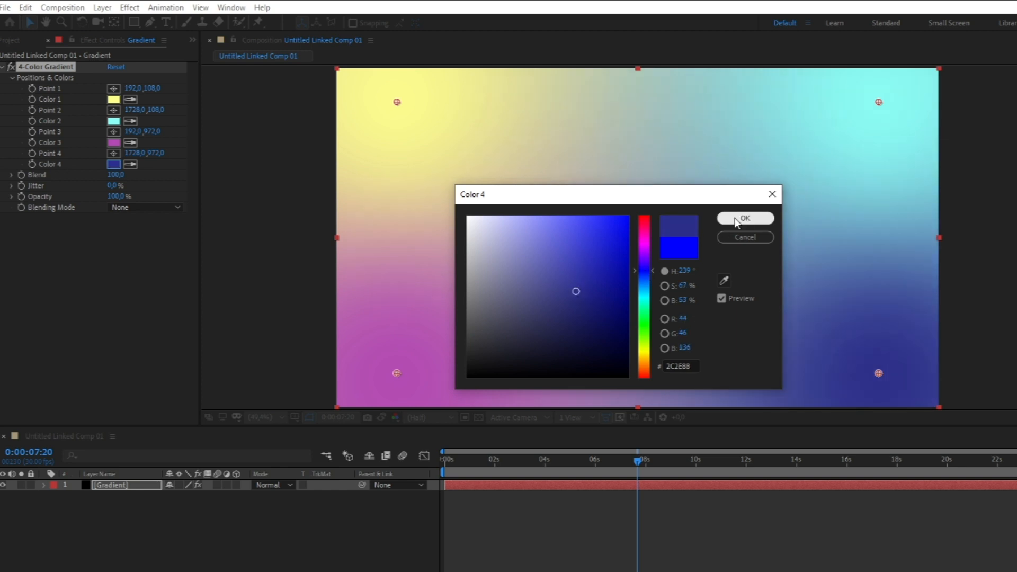
{"action": "left_click", "coordinate": [741, 218]}
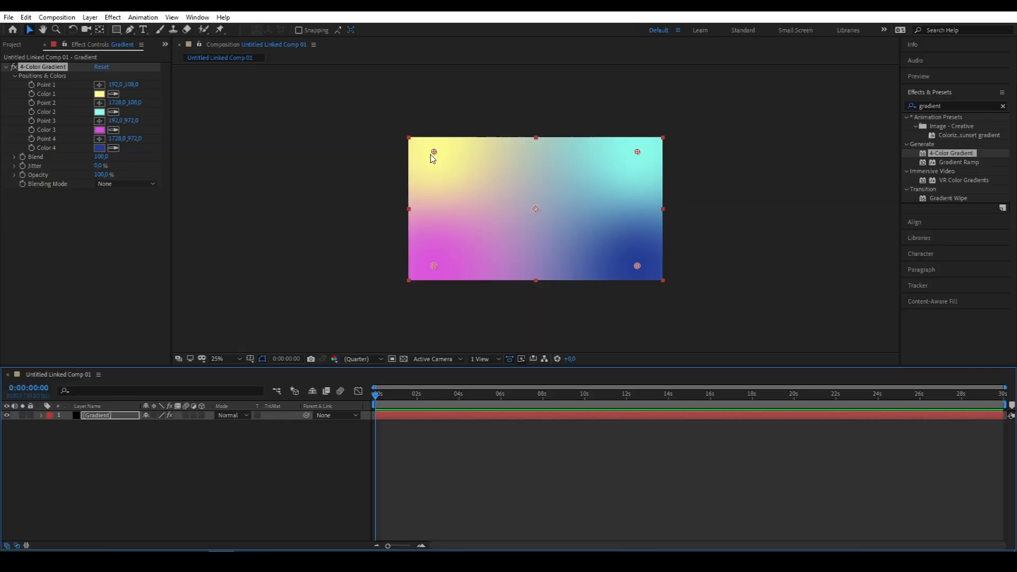
Keyframe Points 1 to 4 at 0 s outside the frame corners, about (-284, -192), (2224, -160), (-476, 1312) and (2216, 1260)
{"action": "left_click_drag", "start_coordinate": [434, 152], "coordinate": [370, 112]}
{"action": "left_click_drag", "start_coordinate": [637, 152], "coordinate": [702, 116]}
{"action": "left_click_drag", "start_coordinate": [637, 265], "coordinate": [701, 303]}
{"action": "left_click_drag", "start_coordinate": [434, 266], "coordinate": [348, 312]}
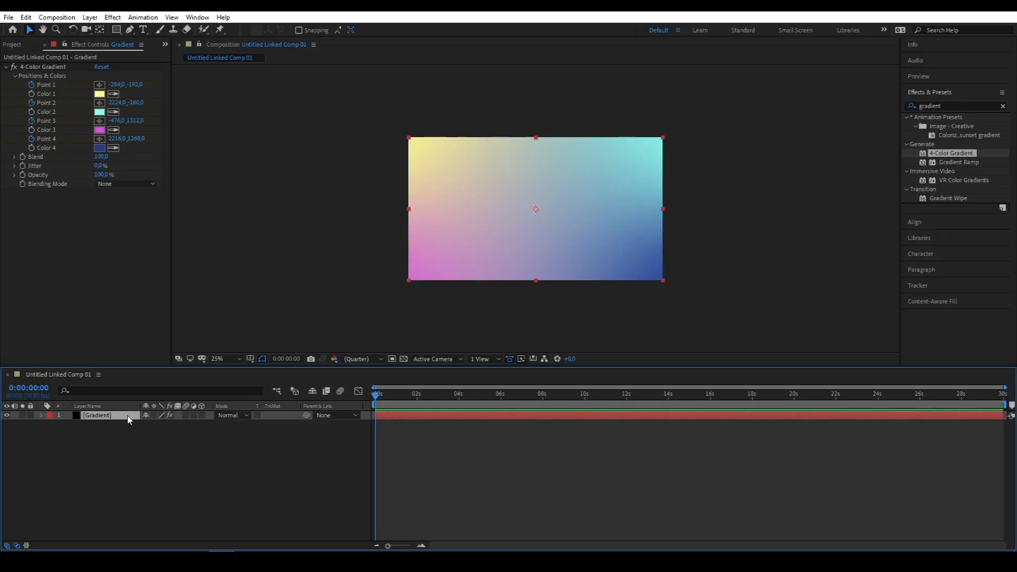
Keyframe Points 1 to 4 at 2 s near the frame centre, about (804, 288), (1116, 320), (720, 668) and (1124, 704)
{"action": "key", "text": "u"}
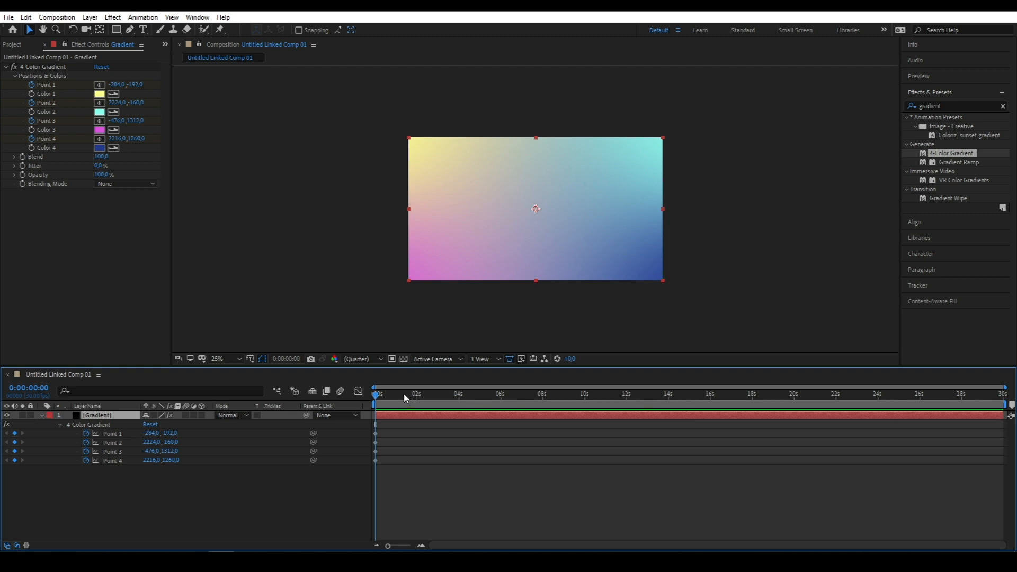
{"action": "left_click_drag", "start_coordinate": [382, 394], "coordinate": [417, 396]}
{"action": "left_click", "coordinate": [42, 66]}
{"action": "left_click_drag", "start_coordinate": [370, 112], "coordinate": [515, 175]}
{"action": "left_click_drag", "start_coordinate": [702, 116], "coordinate": [556, 179]}
{"action": "left_click_drag", "start_coordinate": [702, 304], "coordinate": [557, 229]}
{"action": "left_click_drag", "start_coordinate": [346, 311], "coordinate": [501, 226]}
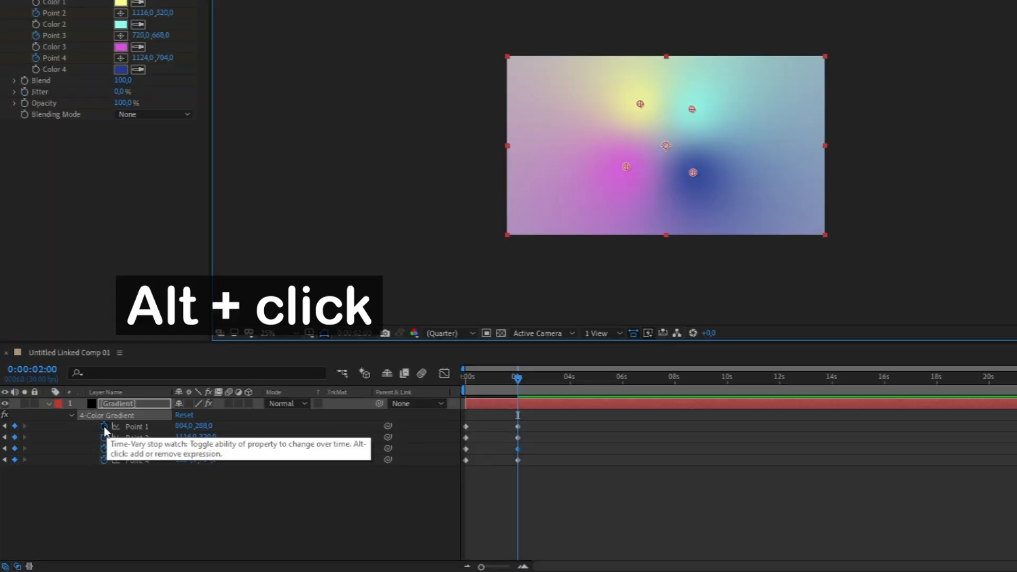
Add the expression loopOut("pingpong") to Point 1 of the 4-Color Gradient
{"action": "left_click", "coordinate": [104, 427], "text": "alt"}
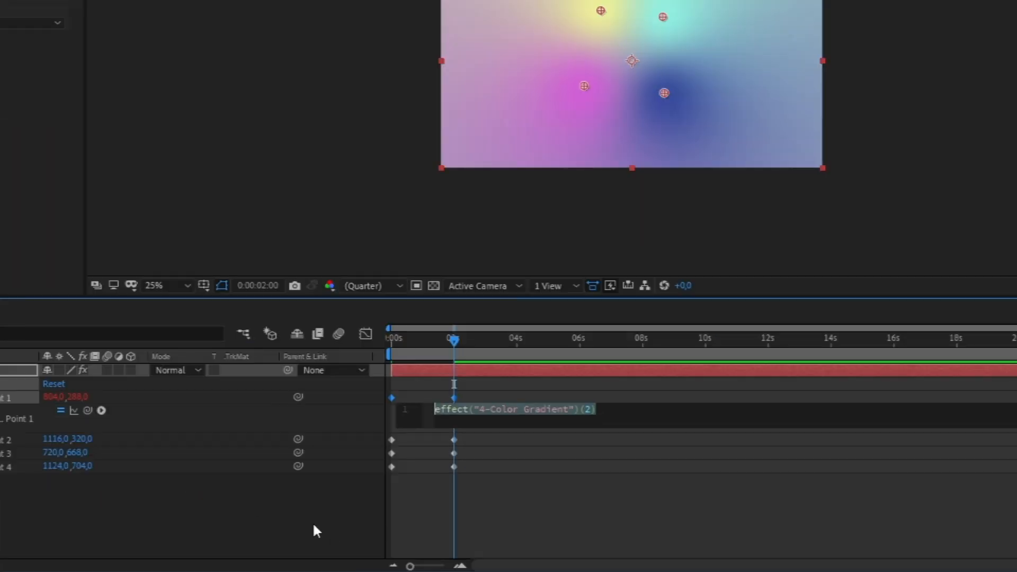
{"action": "type", "text": "loopOu"}
{"action": "key", "text": "Return"}
{"action": "type", "text": "\""}
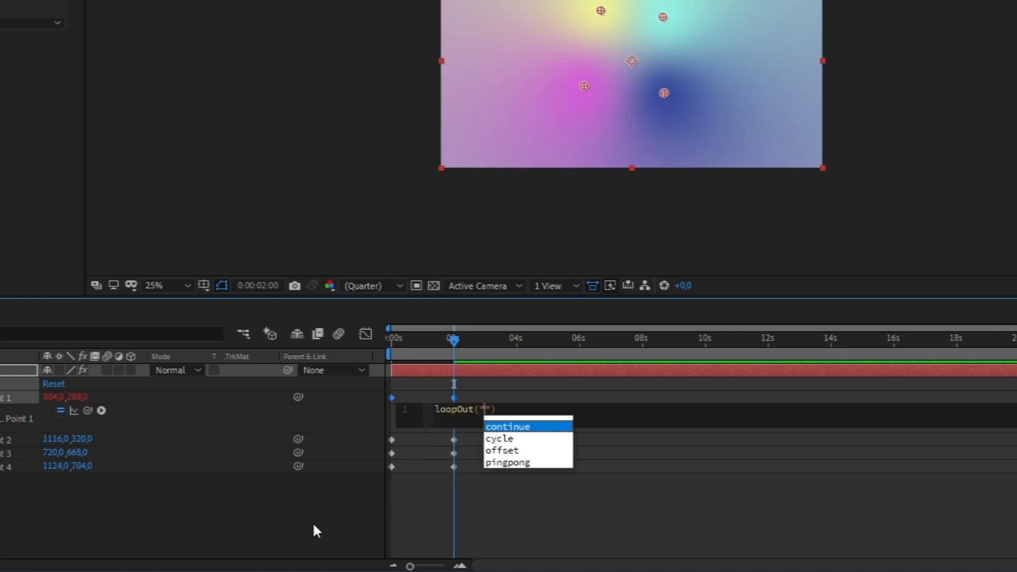
{"action": "key", "text": "Down"}
{"action": "key", "text": "Down"}
{"action": "key", "text": "Down"}
{"action": "key", "text": "Return"}
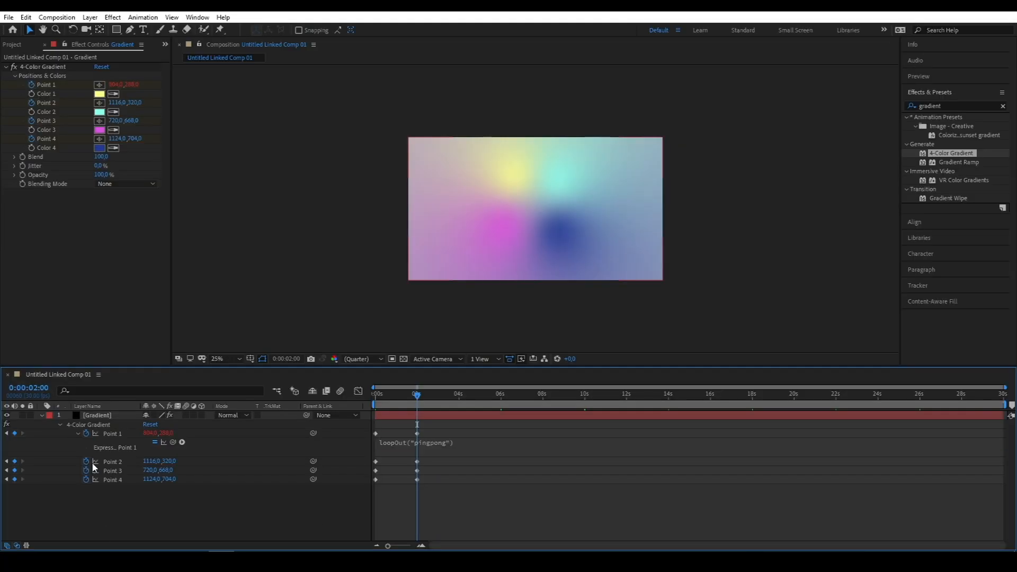
Add the expression loopOut("pingpong") to Points 2, 3 and 4, and apply Easy Ease to the keyframes of all four points
{"action": "left_click", "coordinate": [85, 461], "text": "alt"}
{"action": "type", "text": "loopOut(\"pingpong\")"}
{"action": "left_click", "coordinate": [86, 489], "text": "alt"}
{"action": "type", "text": "loopOut(\"pingpong\")"}
{"action": "left_click", "coordinate": [86, 517], "text": "alt"}
{"action": "type", "text": "loopOut(\"pingpong\")"}
{"action": "left_click_drag", "start_coordinate": [462, 423], "coordinate": [374, 530]}
{"action": "key", "text": "F9"}
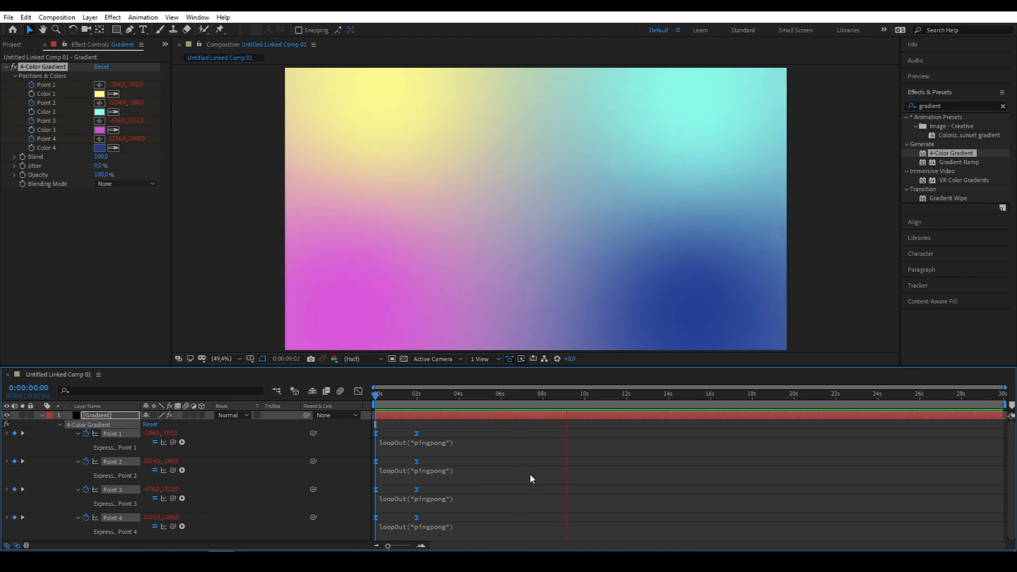
Try shifting the second keyframes of all four points to a later time
{"action": "left_click_drag", "start_coordinate": [460, 426], "coordinate": [445, 539]}
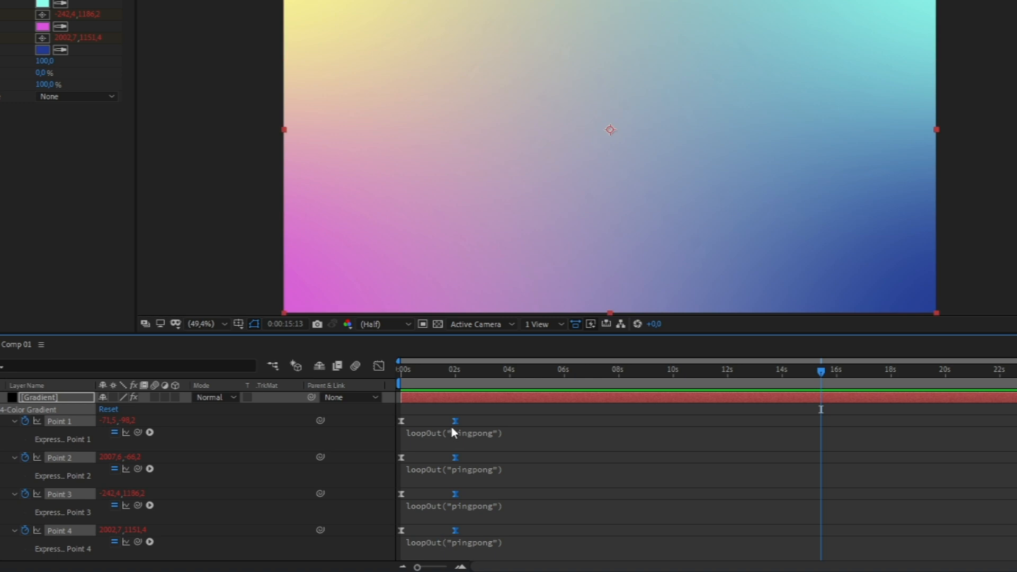
{"action": "mouse_move", "coordinate": [457, 420]}
{"action": "left_mouse_down"}
{"action": "mouse_move", "coordinate": [486, 419]}
{"action": "mouse_move", "coordinate": [476, 421]}
{"action": "left_mouse_up"}
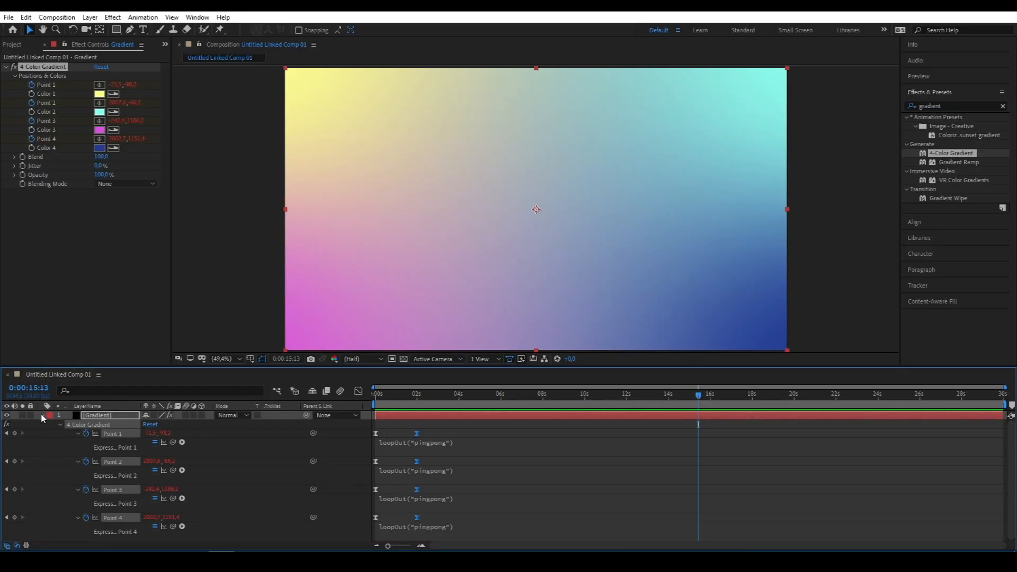
Collapse the Gradient layer, duplicate it and rename the upper copy "Gradient effects"
{"action": "left_click", "coordinate": [41, 415]}
{"action": "left_click", "coordinate": [105, 416]}
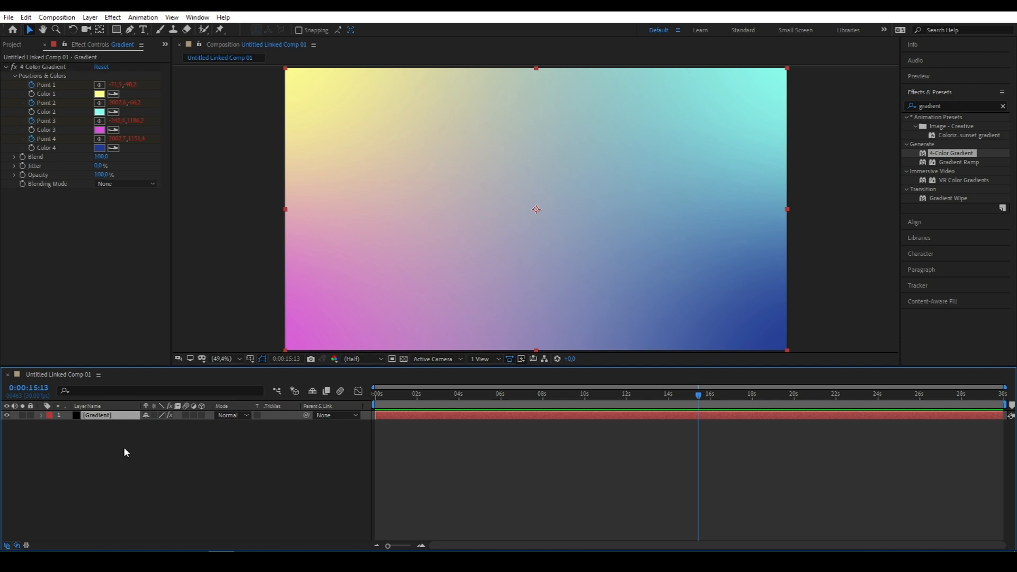
{"action": "key", "text": "ctrl+d"}
{"action": "right_click", "coordinate": [114, 416]}
{"action": "left_click", "coordinate": [136, 410]}
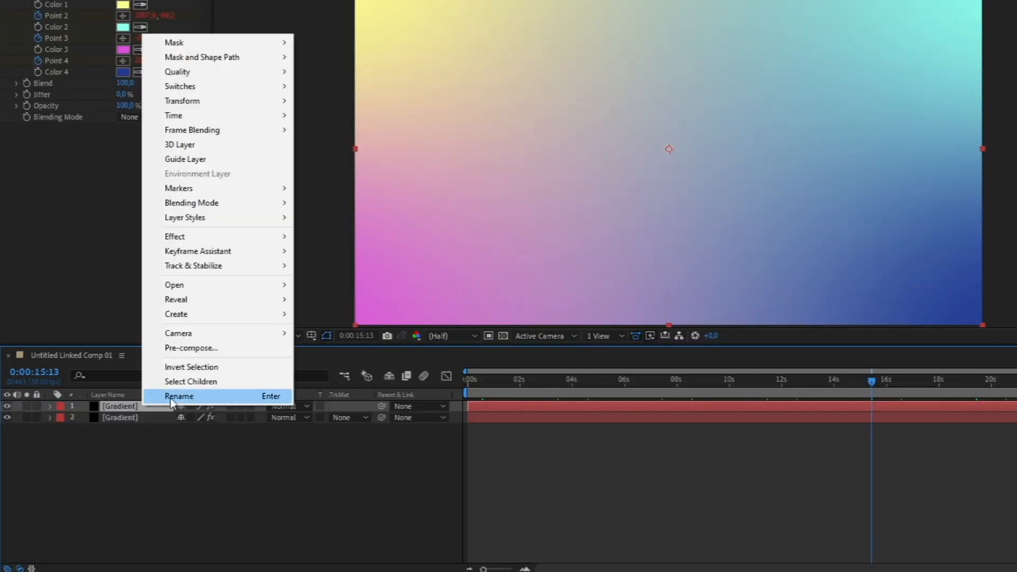
{"action": "type", "text": "ef"}
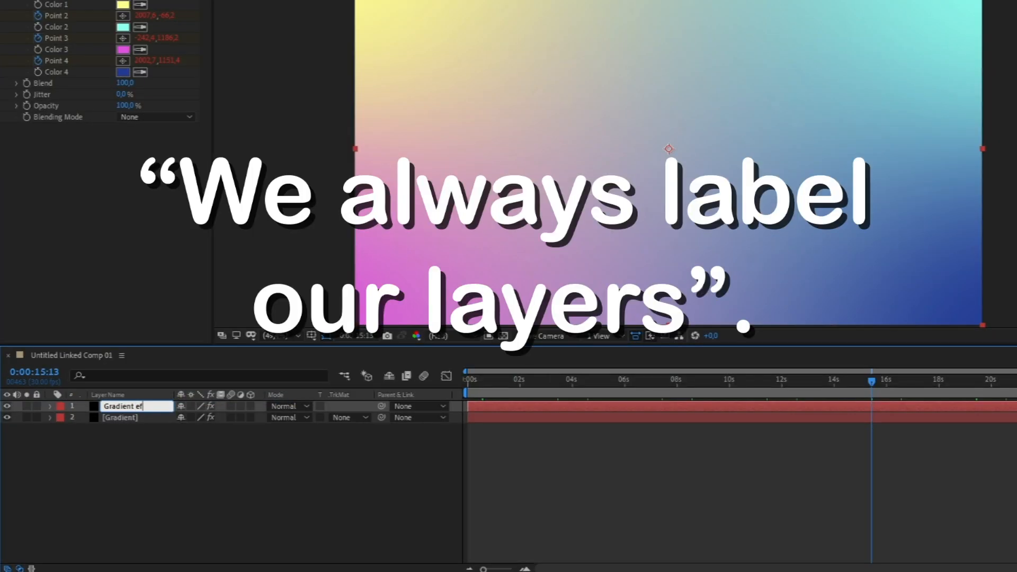
{"action": "type", "text": "fects"}
{"action": "key", "text": "Return"}
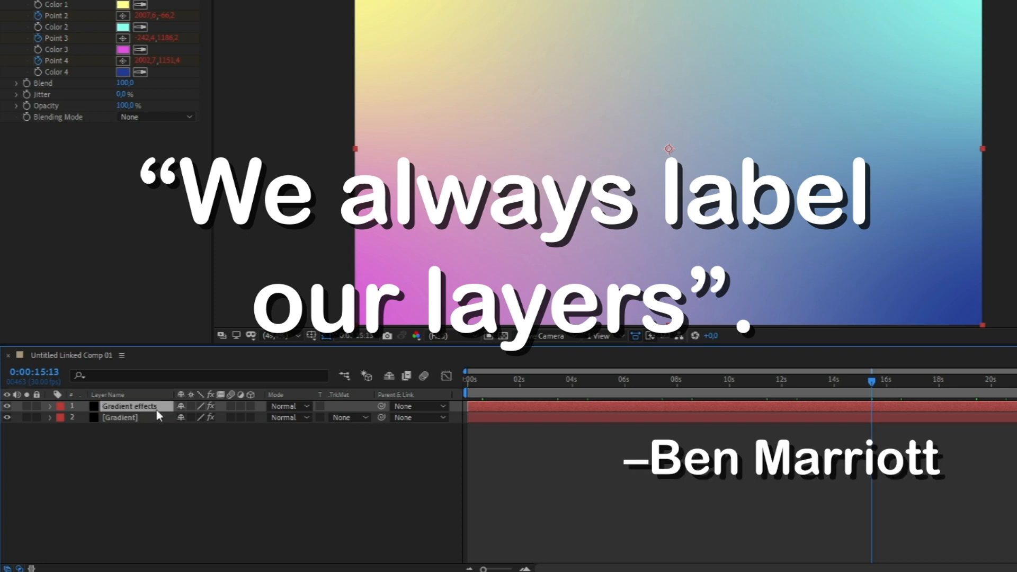
Apply the CC Lens effect to the Gradient effects layer and set the lens size to 65
{"action": "left_click", "coordinate": [991, 105]}
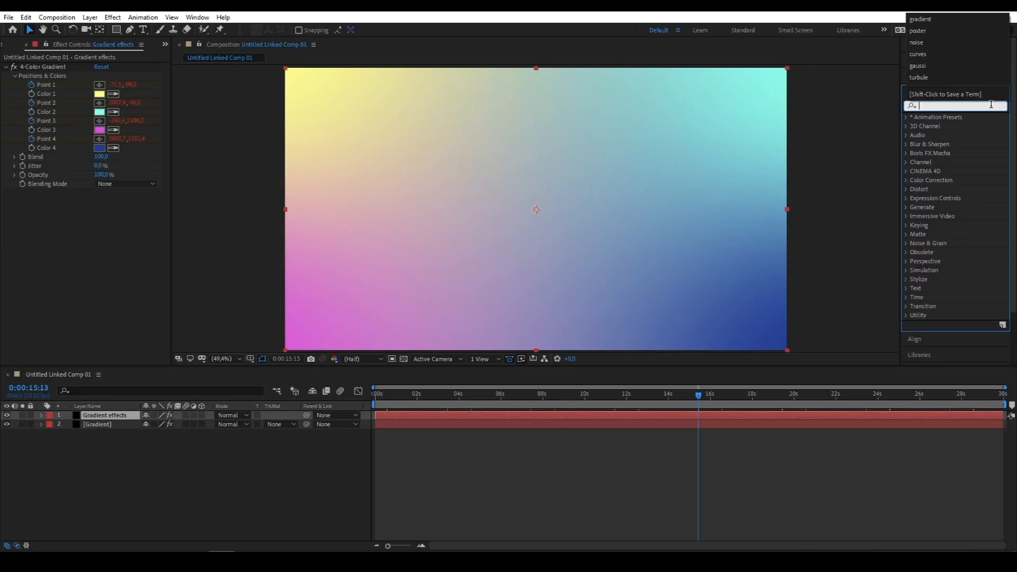
{"action": "type", "text": "cc le"}
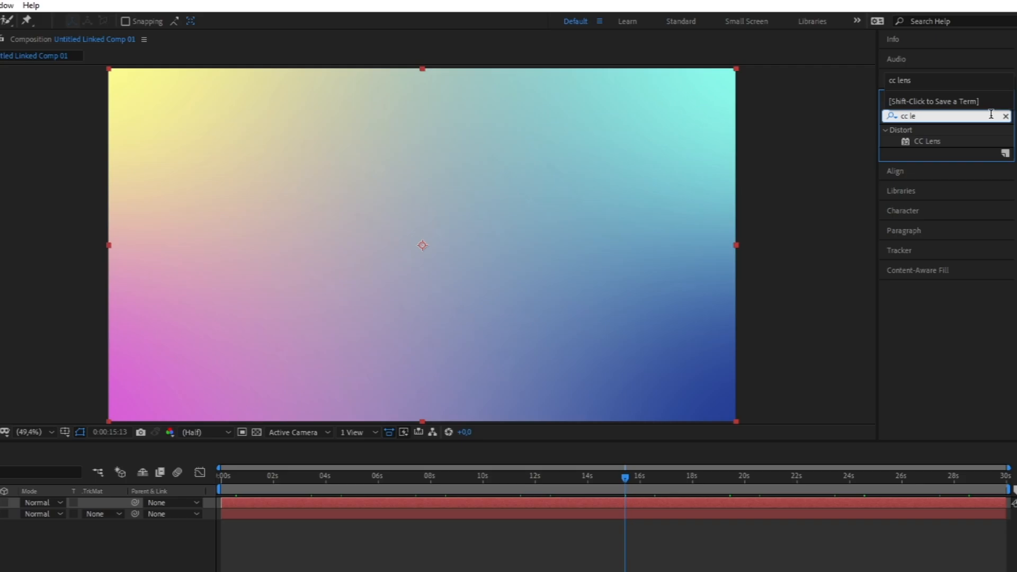
{"action": "left_click_drag", "start_coordinate": [955, 143], "coordinate": [0, 511]}
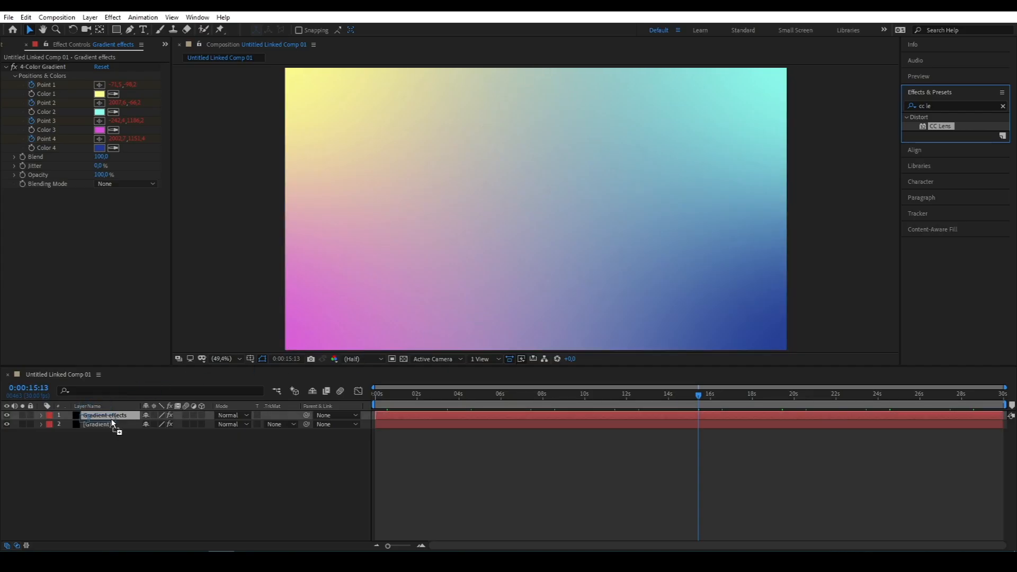
{"action": "left_click_drag", "start_coordinate": [112, 422], "coordinate": [114, 422]}
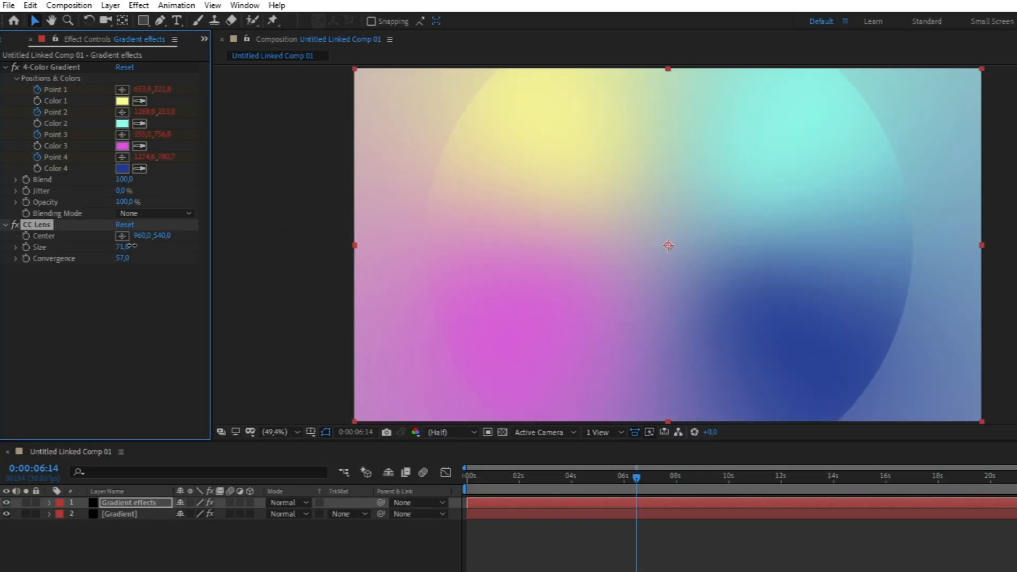
{"action": "left_click_drag", "start_coordinate": [101, 211], "coordinate": [104, 211]}
{"action": "left_click_drag", "start_coordinate": [127, 247], "coordinate": [129, 247]}
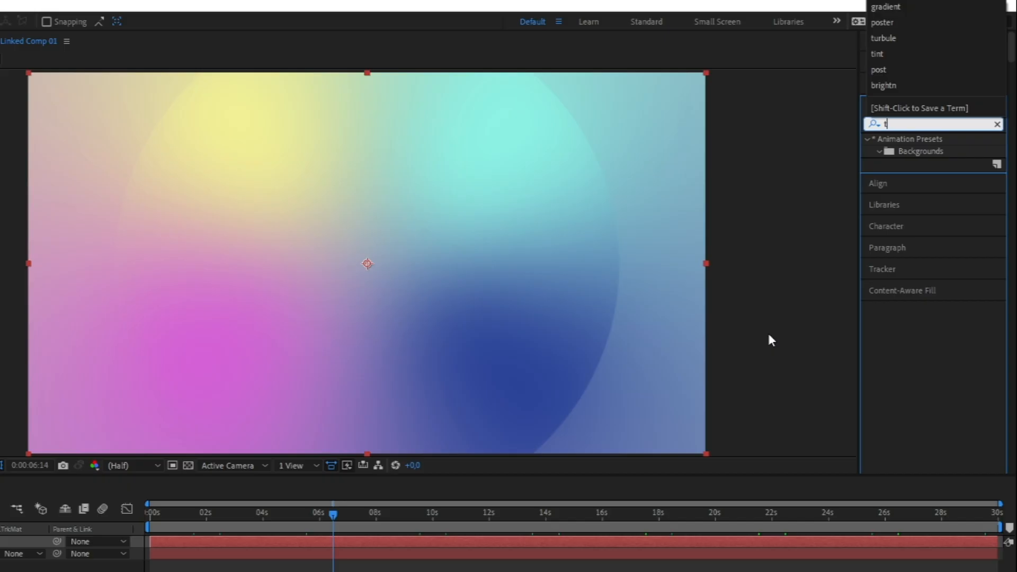
Apply the Turbulent Displace effect to the Gradient effects layer
{"action": "type", "text": "turv"}
{"action": "key", "text": "BackSpace"}
{"action": "type", "text": "bu"}
{"action": "left_click_drag", "start_coordinate": [955, 152], "coordinate": [128, 416]}
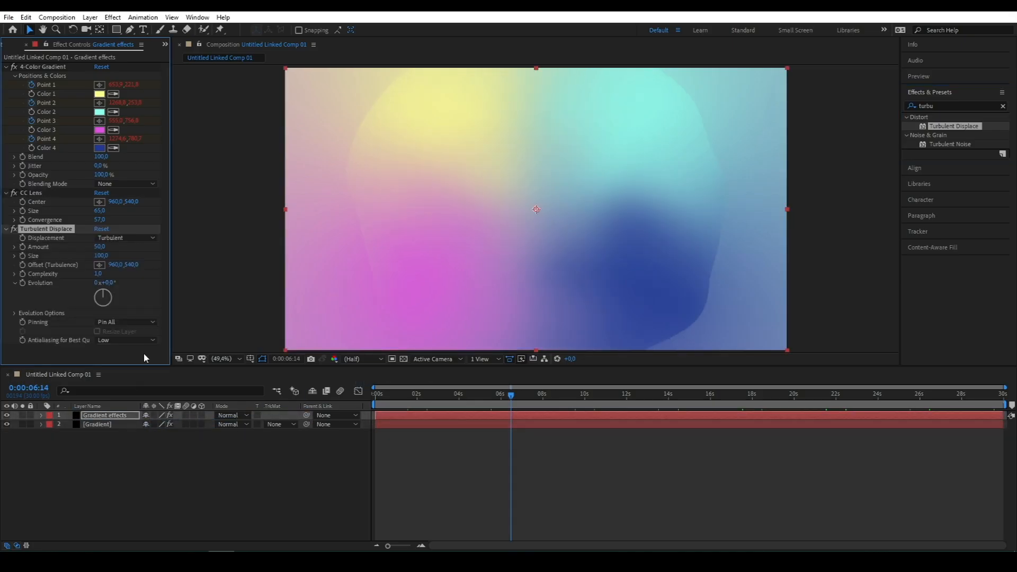
Set the Turbulent Displace amount to 450 and its size to 300
{"action": "left_click", "coordinate": [100, 246]}
{"action": "type", "text": "450"}
{"action": "key", "text": "Return"}
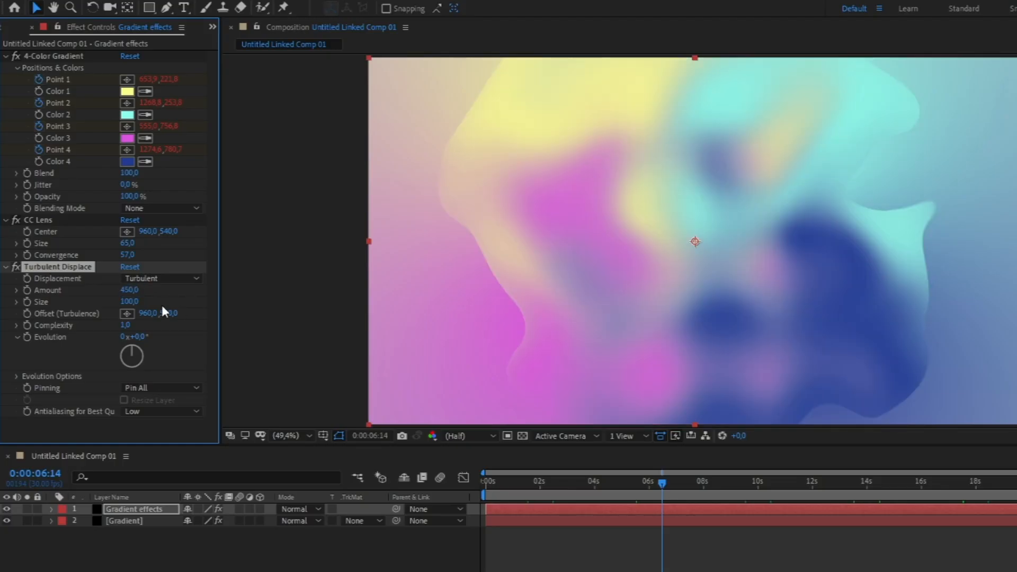
{"action": "left_click", "coordinate": [127, 302]}
{"action": "type", "text": "300"}
{"action": "key", "text": "Return"}
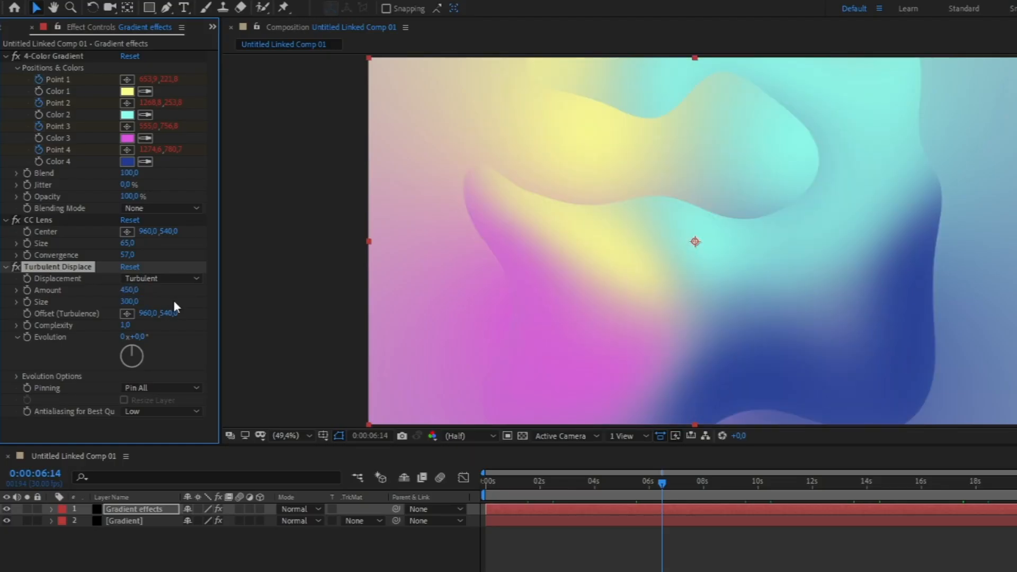
Add the expression time*100 to the Evolution property of Turbulent Displace
{"action": "left_click", "coordinate": [25, 337], "text": "alt"}
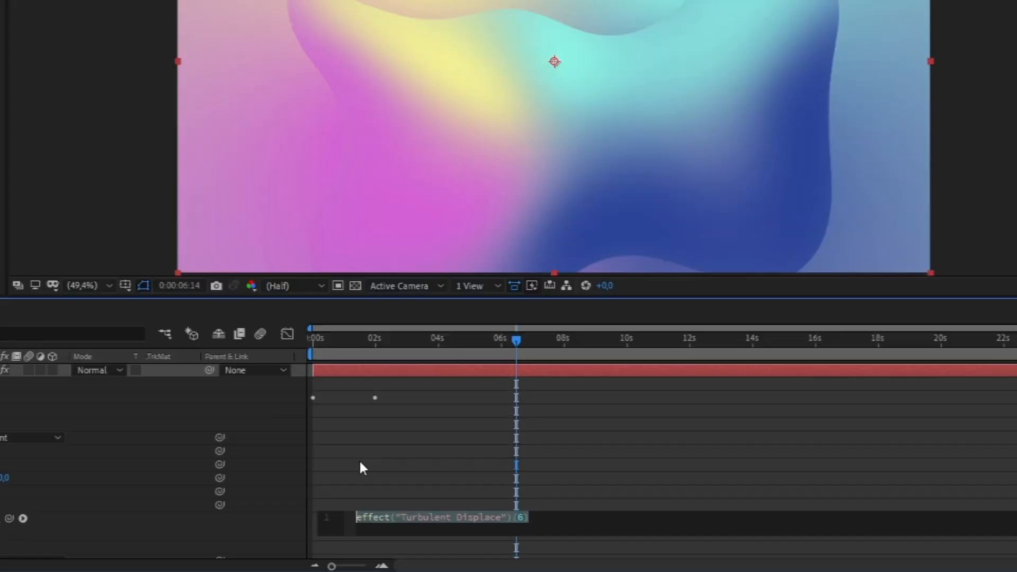
{"action": "type", "text": "time*100"}
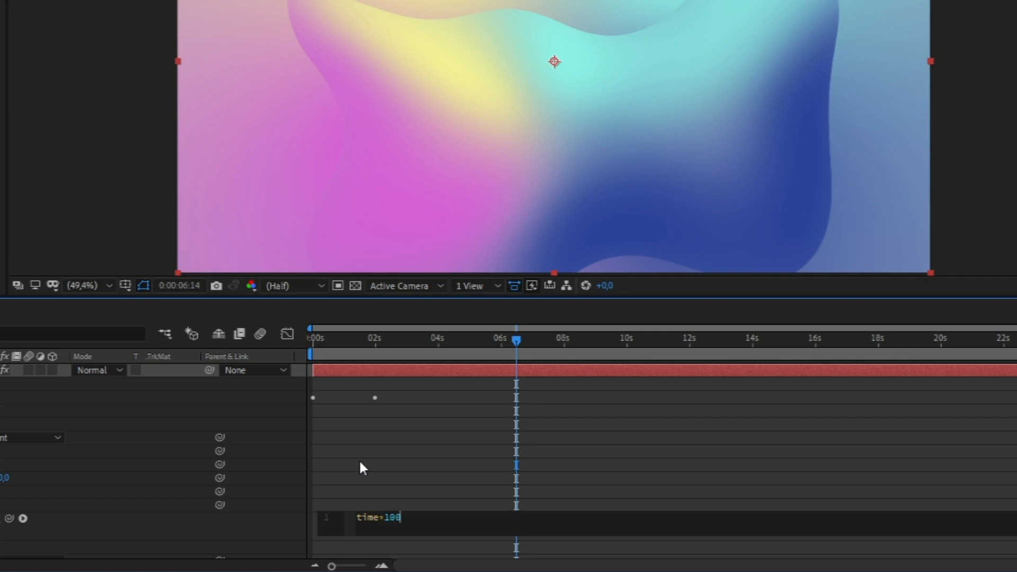
{"action": "left_click", "coordinate": [360, 462]}
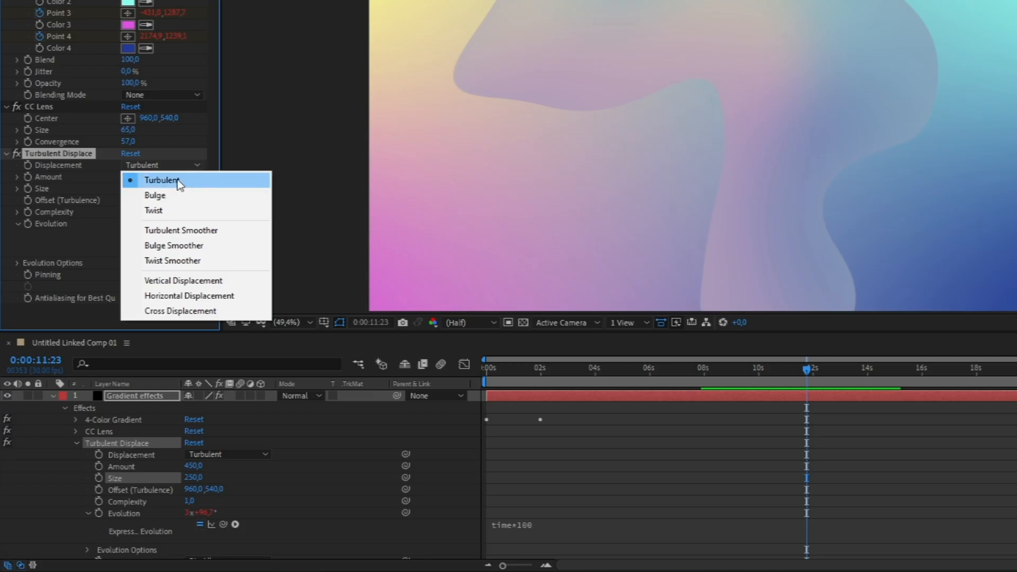
Try the Bulge displacement type for Turbulent Displace, switch it to Twist, and scrub the timeline to preview each type
{"action": "left_click", "coordinate": [138, 262]}
{"action": "left_click_drag", "start_coordinate": [771, 371], "coordinate": [869, 372]}
{"action": "left_click", "coordinate": [162, 165]}
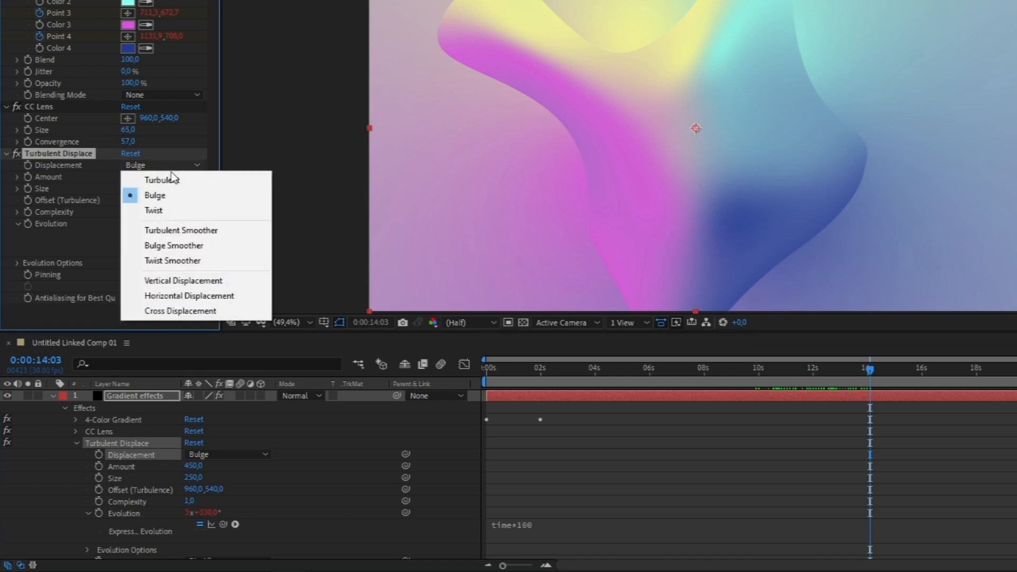
{"action": "left_click", "coordinate": [159, 210]}
{"action": "left_click_drag", "start_coordinate": [689, 387], "coordinate": [756, 370]}
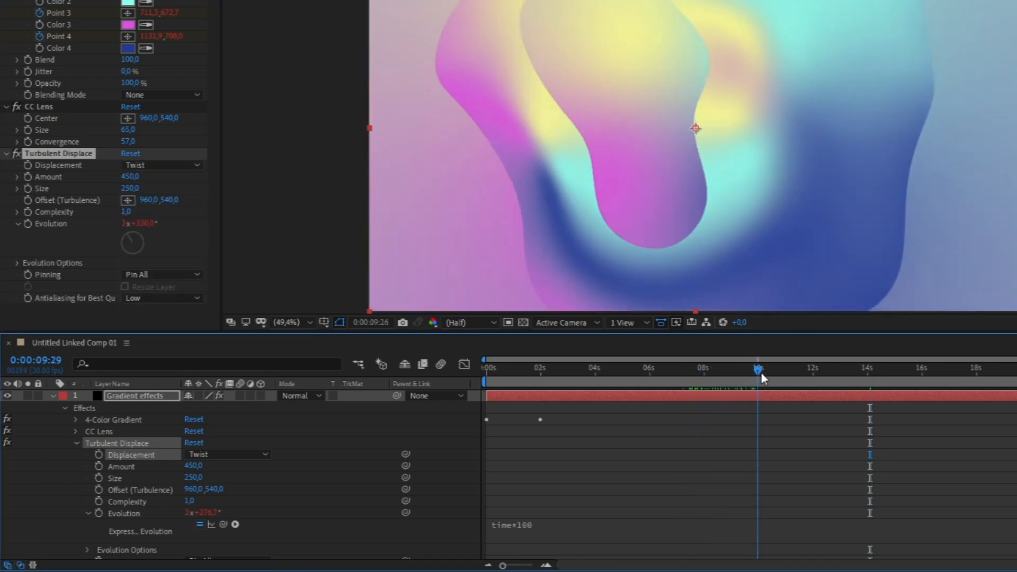
Create a new shape layer and draw a white rectangle across the upper edge of the composition, wider than the frame
{"action": "left_click", "coordinate": [106, 6]}
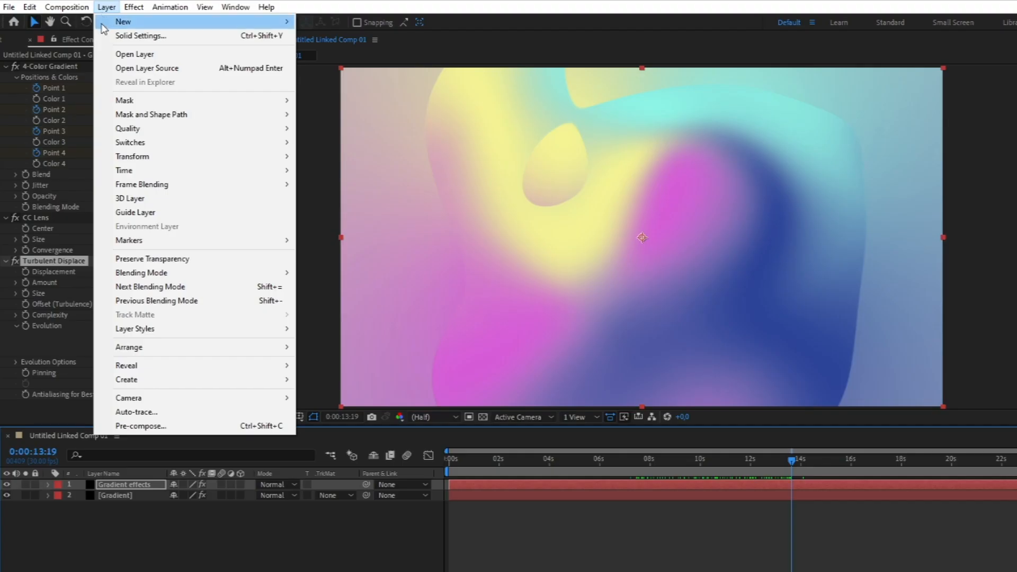
{"action": "mouse_move", "coordinate": [267, 27]}
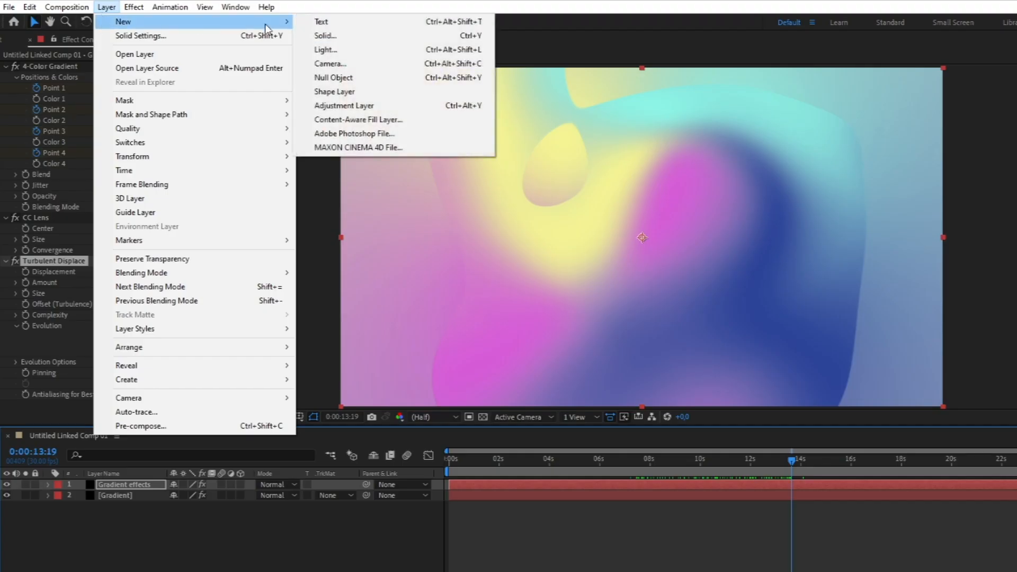
{"action": "left_click", "coordinate": [364, 91]}
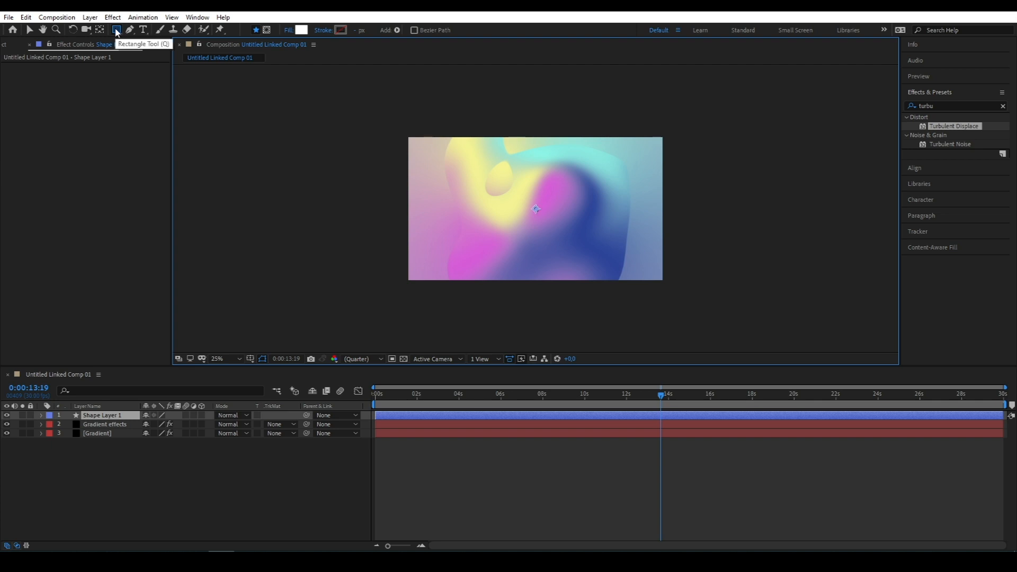
{"action": "left_click_drag", "start_coordinate": [391, 83], "coordinate": [692, 174]}
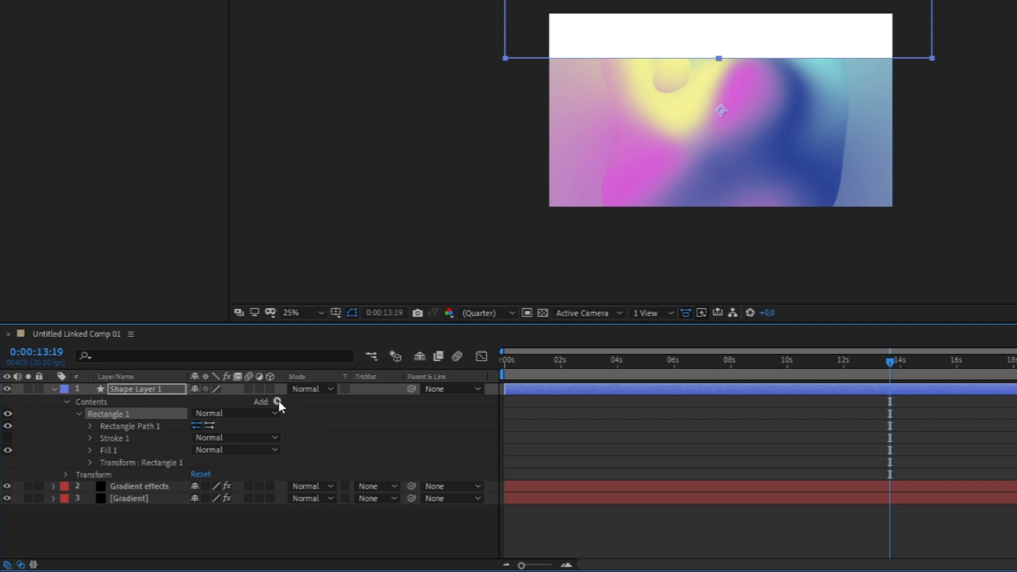
Add a Repeater to the rectangle on Shape Layer 1 and set its copies to 2
{"action": "left_click", "coordinate": [278, 402]}
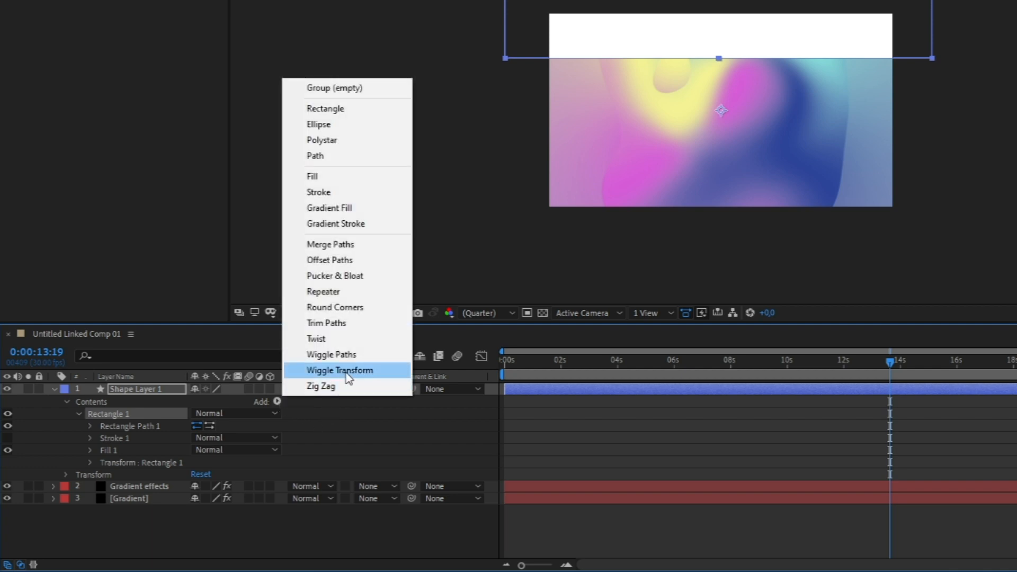
{"action": "left_click", "coordinate": [350, 293]}
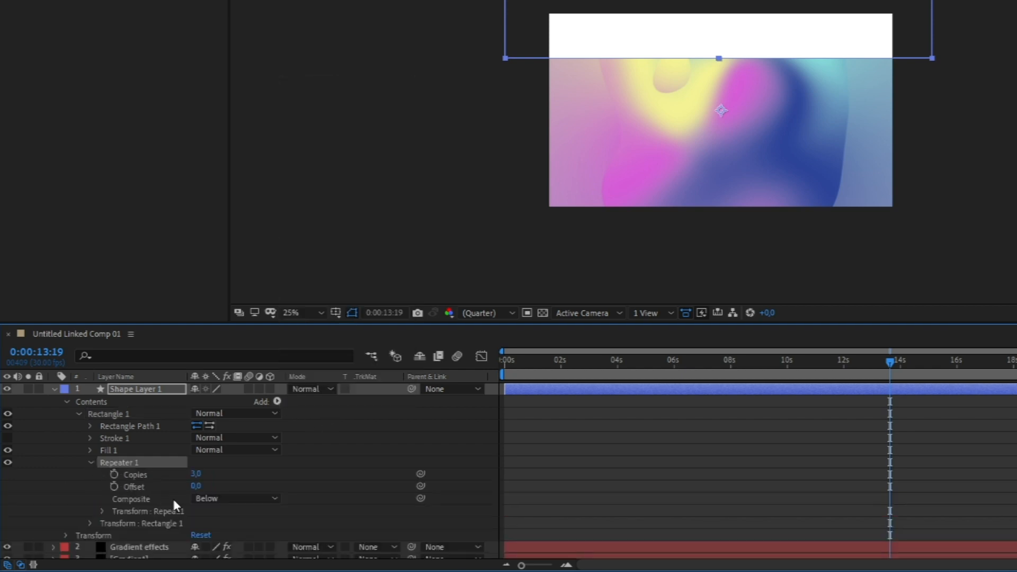
{"action": "left_click", "coordinate": [196, 474]}
{"action": "type", "text": "2"}
{"action": "key", "text": "Return"}
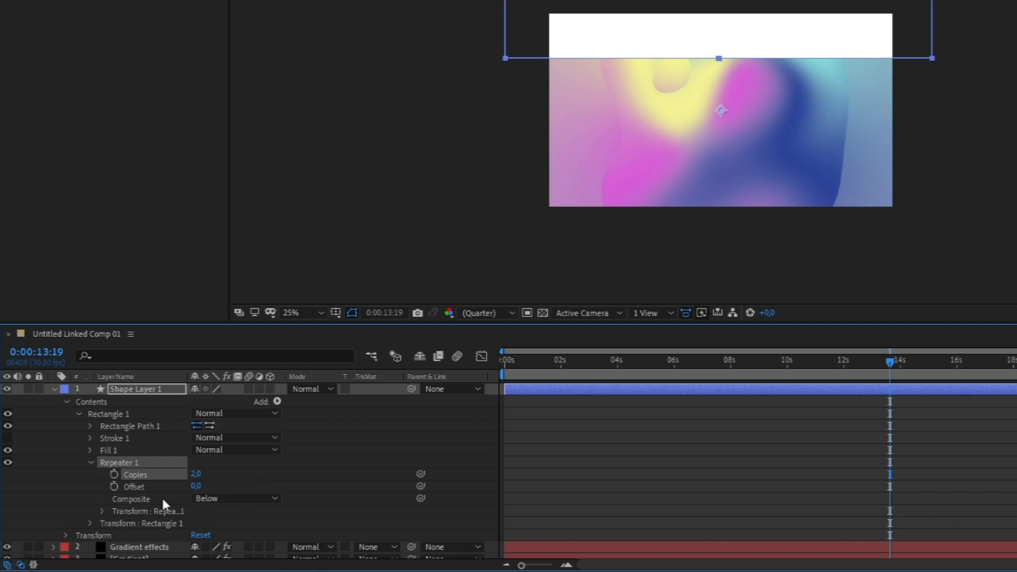
Set the Repeater's transform position to 0, 1356 so the copy covers the lower edge of the composition
{"action": "left_click", "coordinate": [101, 511]}
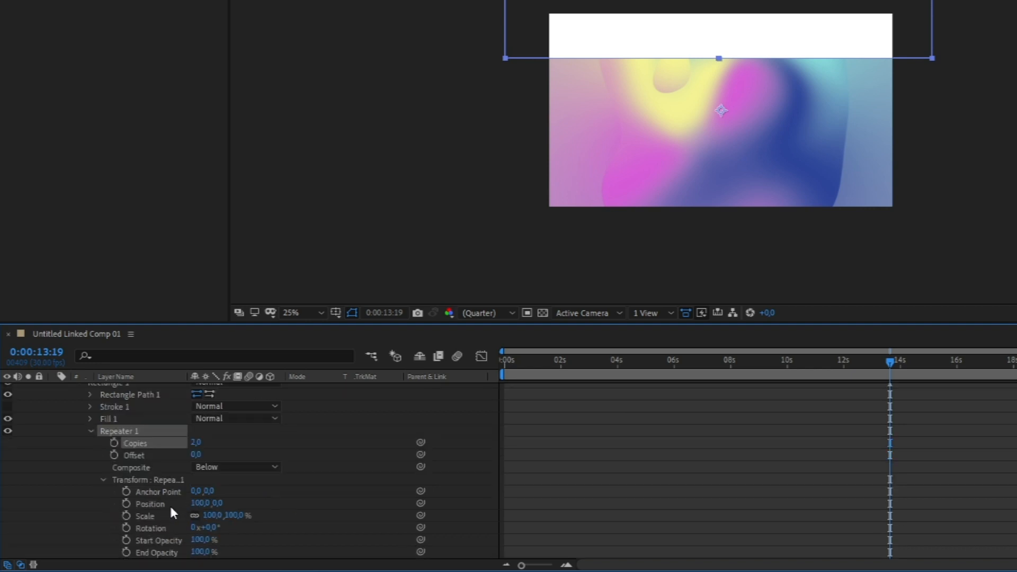
{"action": "left_click", "coordinate": [199, 504]}
{"action": "type", "text": "0"}
{"action": "key", "text": "Return"}
{"action": "left_click_drag", "start_coordinate": [212, 503], "coordinate": [272, 500]}
{"action": "scroll", "coordinate": [227, 455], "scroll_direction": "up", "scroll_amount": 1}
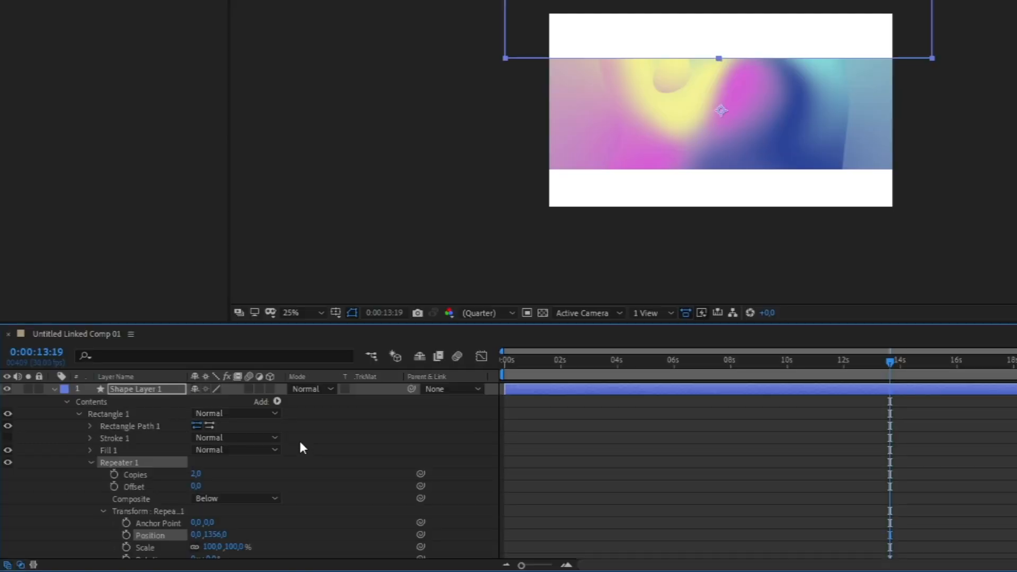
Add Wiggle Paths to the rectangle with a size of 400 and a detail of 3
{"action": "left_click", "coordinate": [277, 401]}
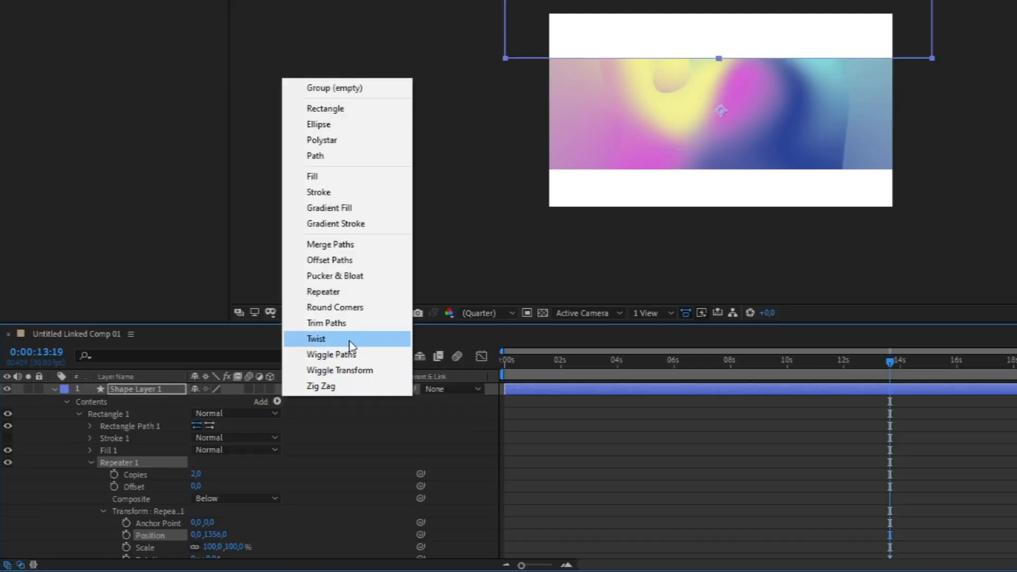
{"action": "left_click", "coordinate": [370, 355]}
{"action": "left_click", "coordinate": [91, 438]}
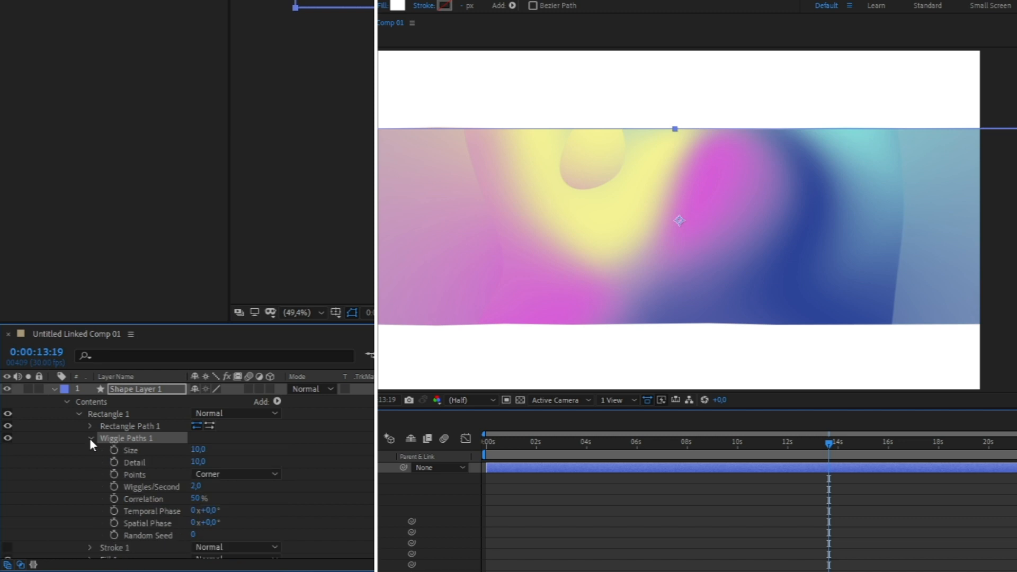
{"action": "left_click_drag", "start_coordinate": [194, 450], "coordinate": [198, 452]}
{"action": "type", "text": "400"}
{"action": "key", "text": "Tab"}
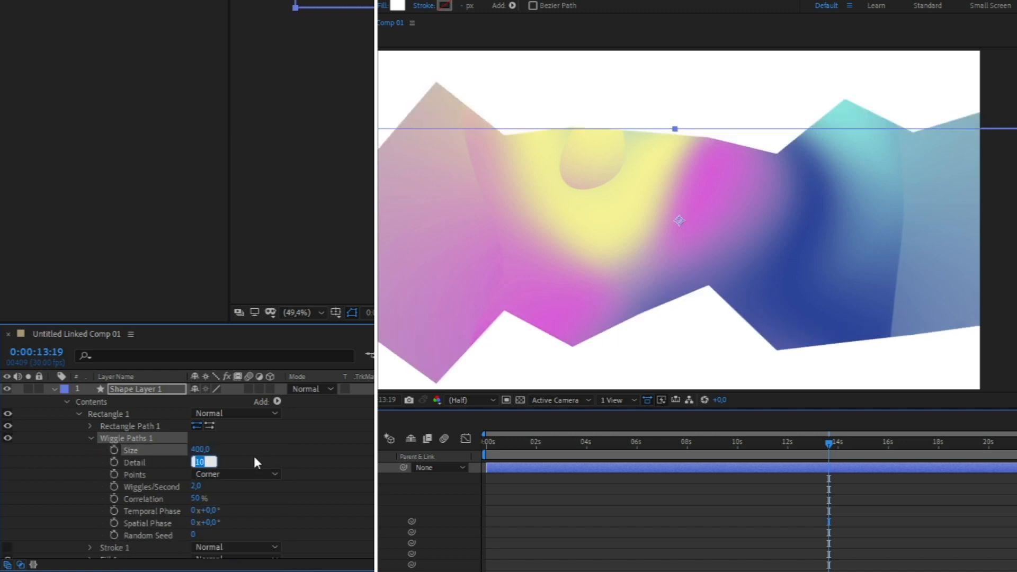
{"action": "type", "text": "2"}
{"action": "key", "text": "Return"}
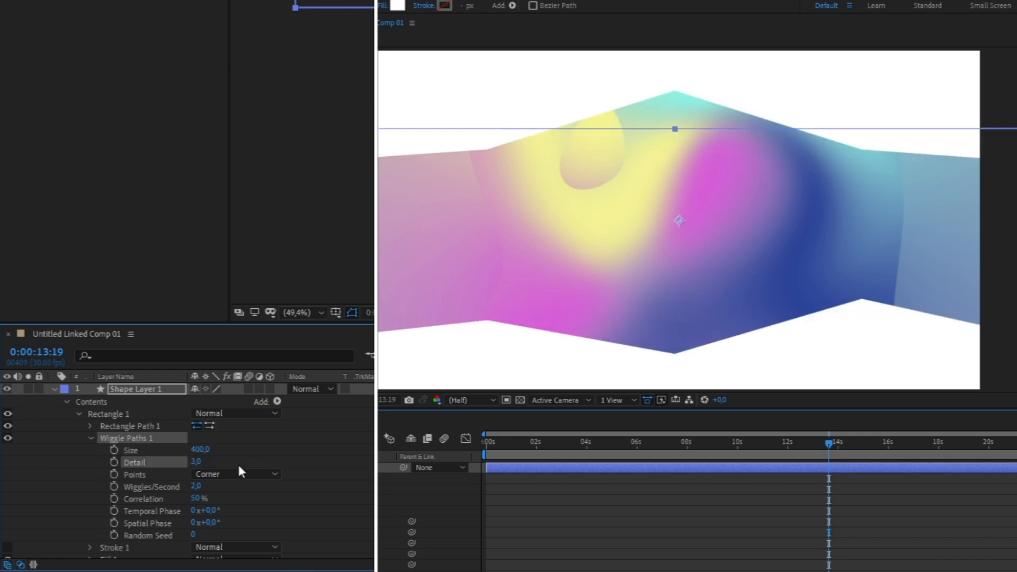
Set the Wiggle Paths points to Smooth and preview the wave motion along the timeline
{"action": "left_click", "coordinate": [247, 470]}
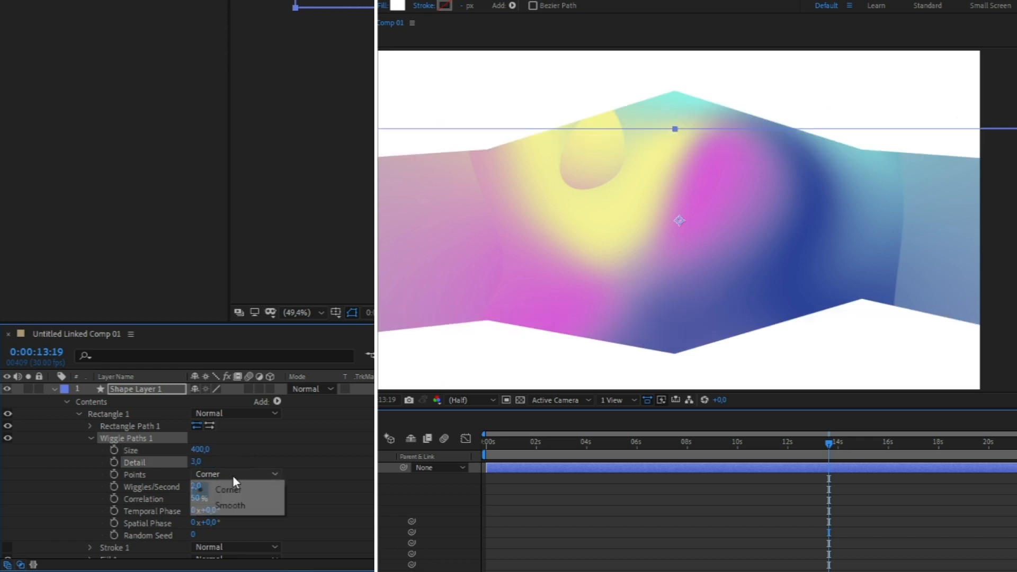
{"action": "left_click", "coordinate": [249, 505]}
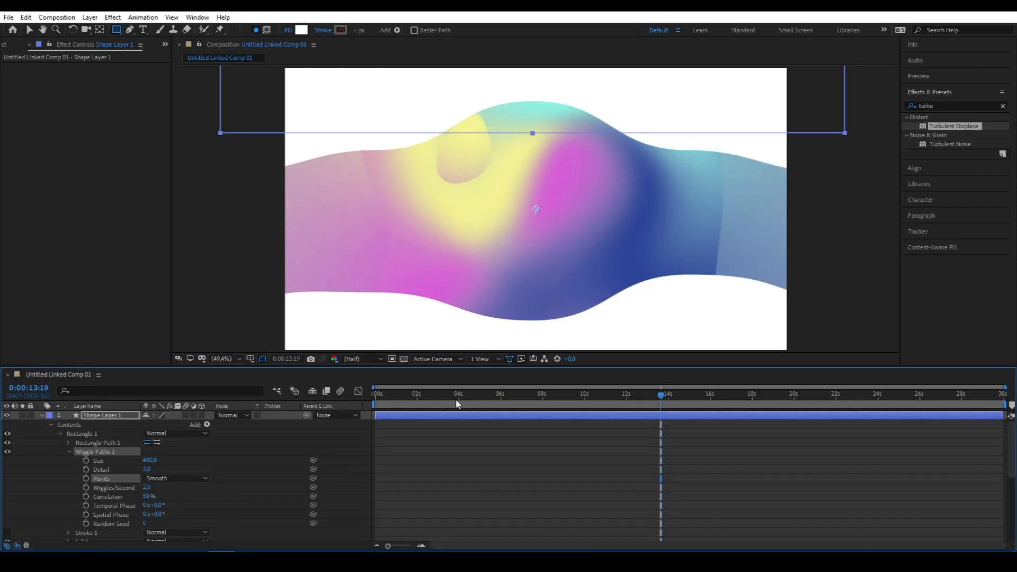
{"action": "left_click_drag", "start_coordinate": [460, 400], "coordinate": [509, 409]}
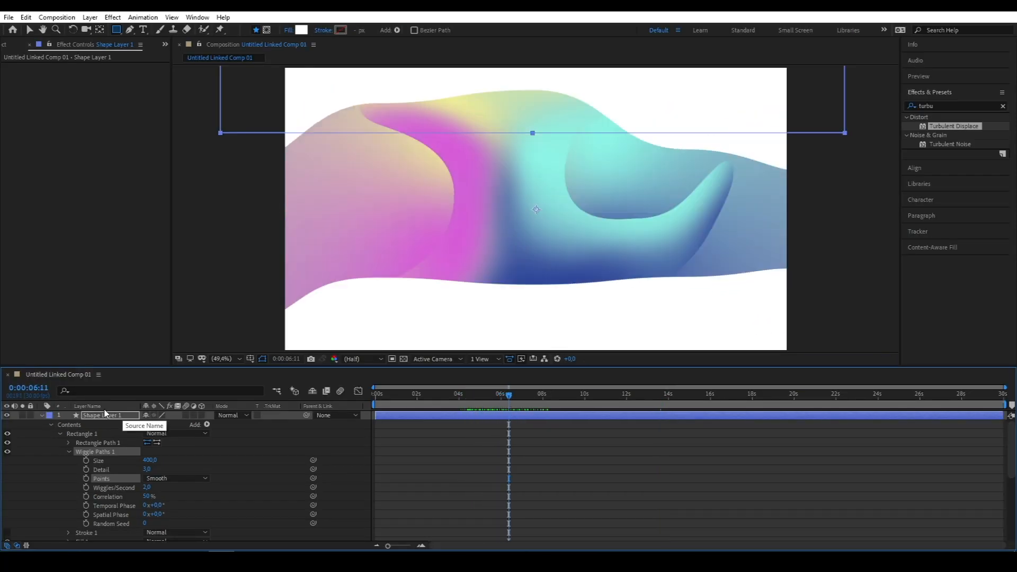
Collapse Shape Layer 1, set its blending mode to Dissolve, and check the timeline's column display options
{"action": "left_click", "coordinate": [40, 415]}
{"action": "left_click", "coordinate": [243, 415]}
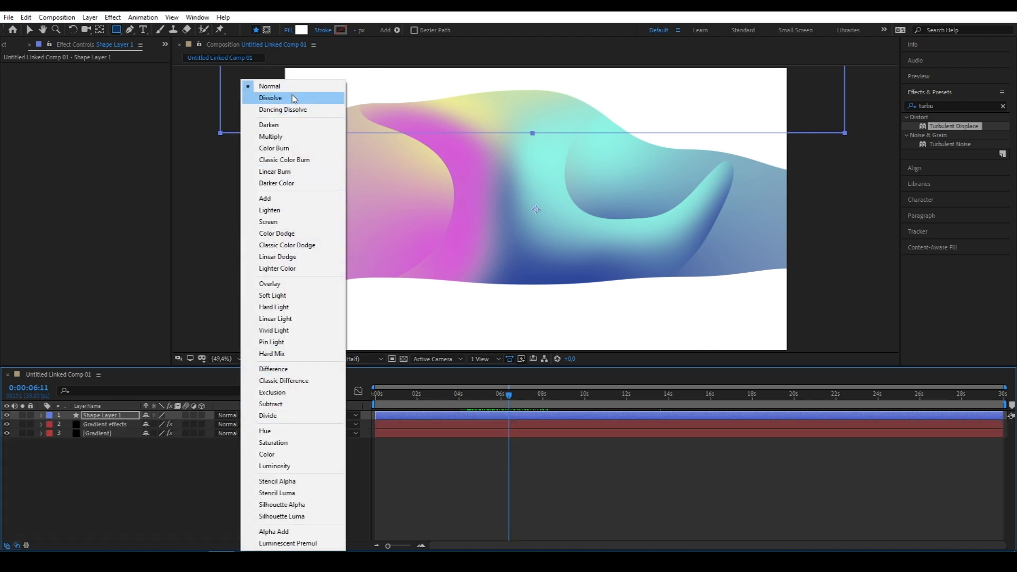
{"action": "left_click", "coordinate": [294, 99]}
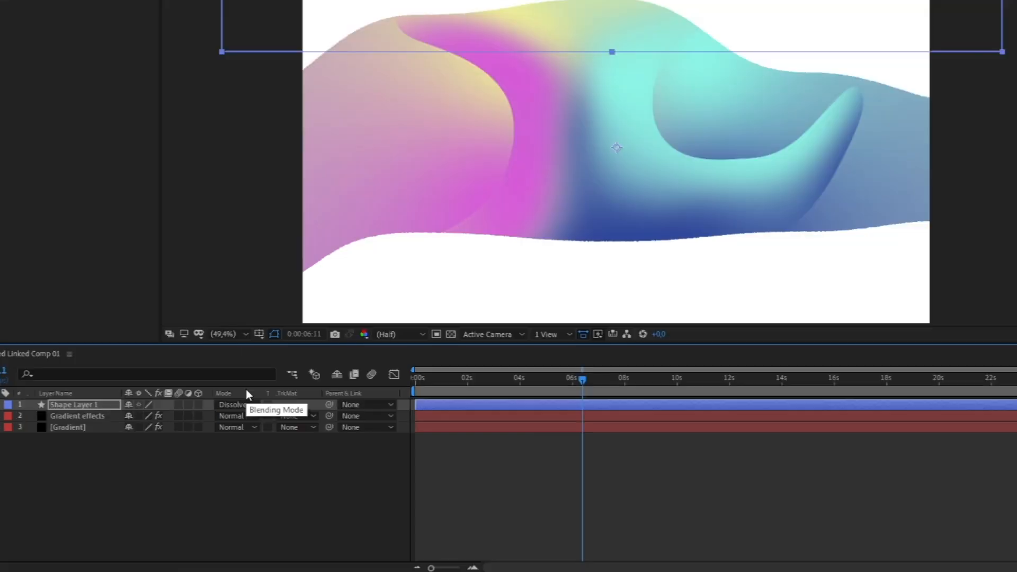
{"action": "right_click", "coordinate": [242, 407]}
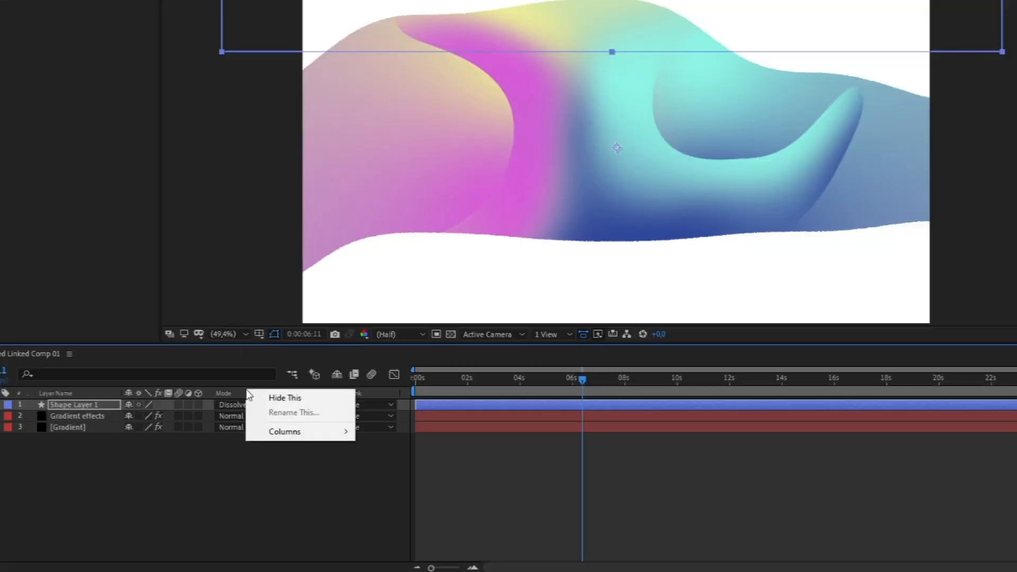
{"action": "mouse_move", "coordinate": [296, 431]}
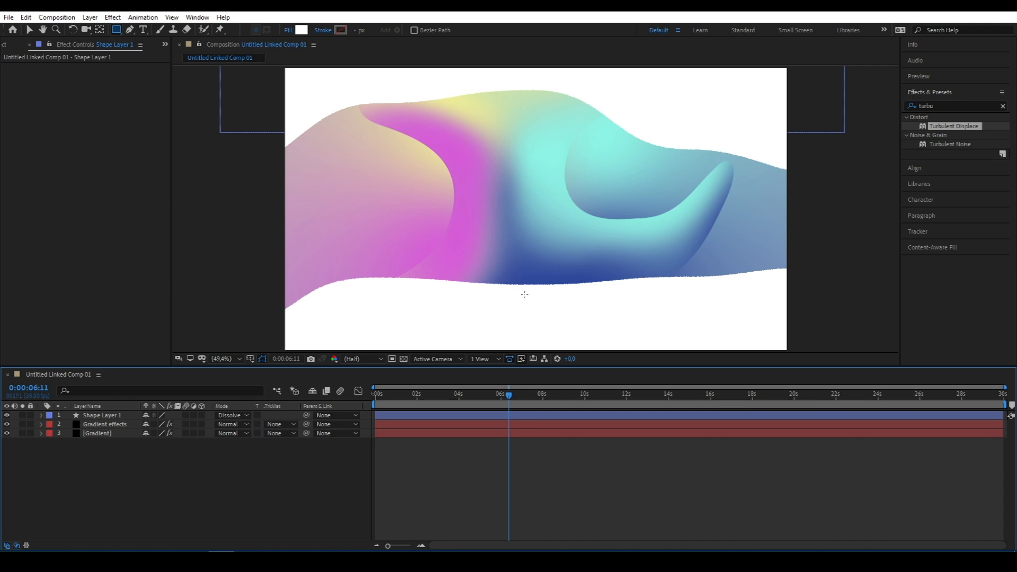
Apply the Gaussian Blur effect to Shape Layer 1 and set its blurriness to 100
{"action": "key", "text": "slash"}
{"action": "left_click_drag", "start_coordinate": [525, 301], "coordinate": [541, 196]}
{"action": "left_click", "coordinate": [914, 107]}
{"action": "type", "text": "gauss"}
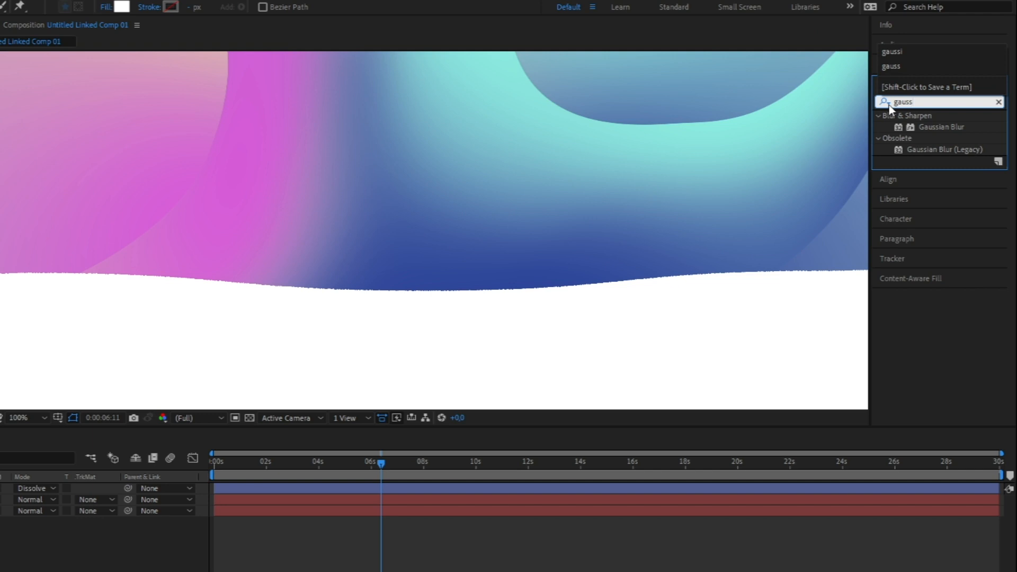
{"action": "left_click_drag", "start_coordinate": [935, 128], "coordinate": [863, 151]}
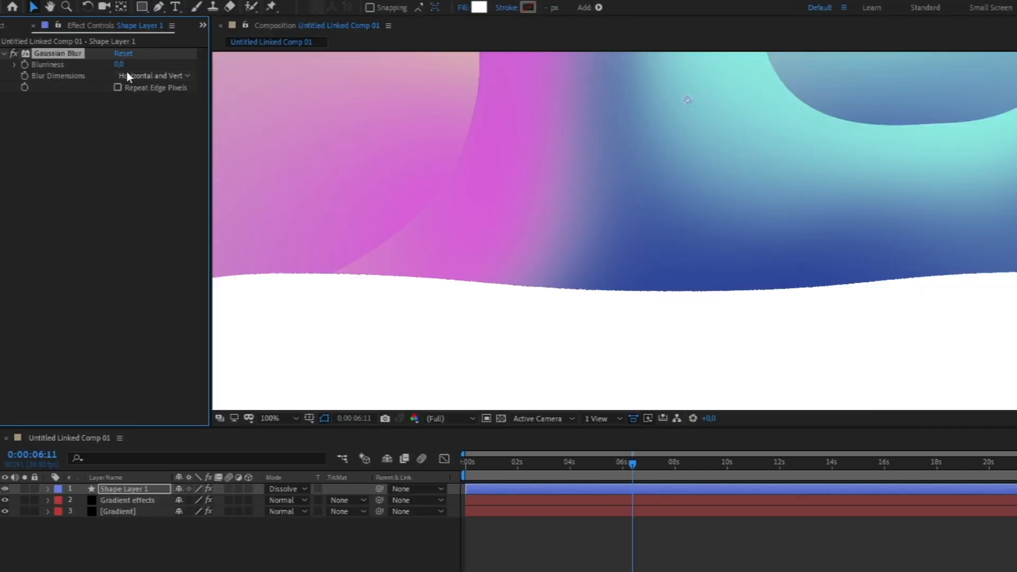
{"action": "left_click_drag", "start_coordinate": [119, 65], "coordinate": [182, 57]}
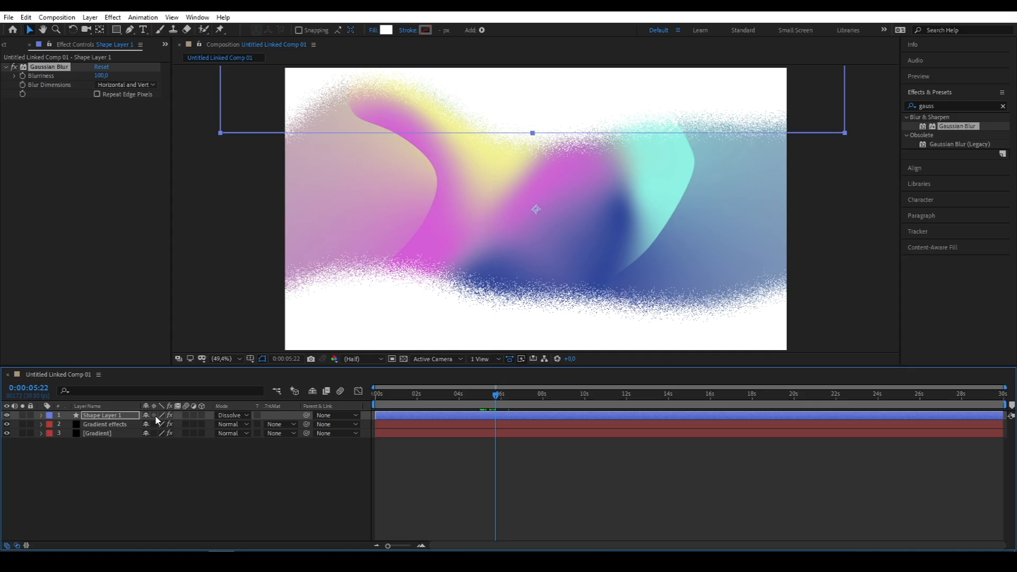
Duplicate the Gradient layer, place the copy directly beneath Shape Layer 1, and name it Gradient Alpha
{"action": "left_click", "coordinate": [106, 433]}
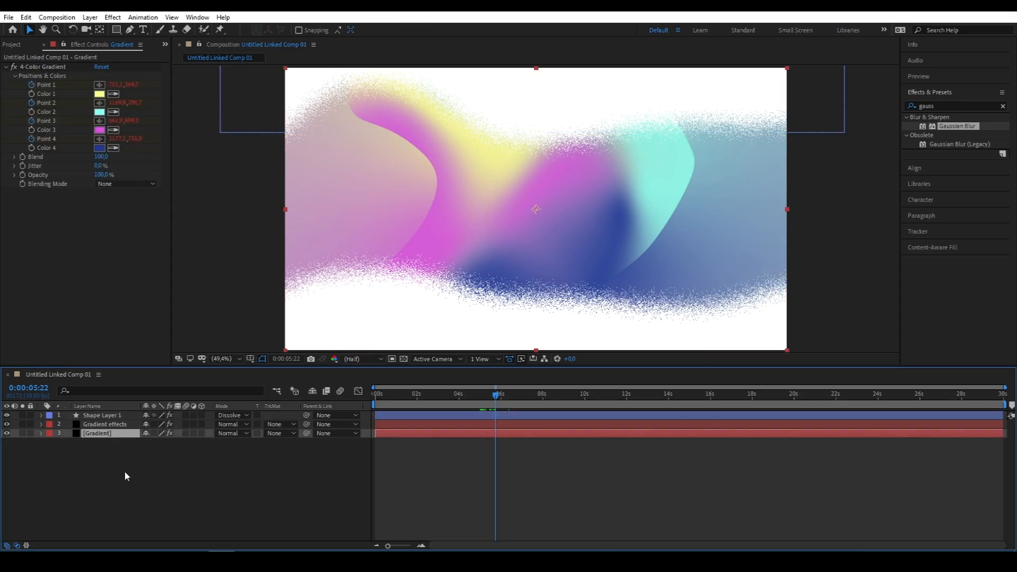
{"action": "key", "text": "ctrl+d"}
{"action": "left_click_drag", "start_coordinate": [112, 435], "coordinate": [112, 424]}
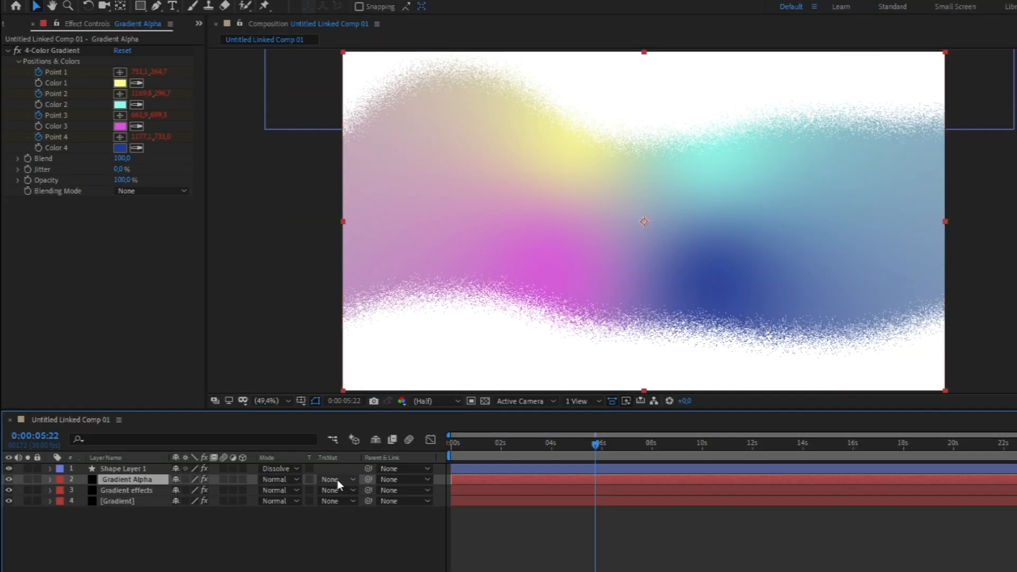
Give Gradient Alpha the Alpha Matte "Shape Layer 1" and set the layer's rotation to 180°
{"action": "left_click", "coordinate": [335, 482]}
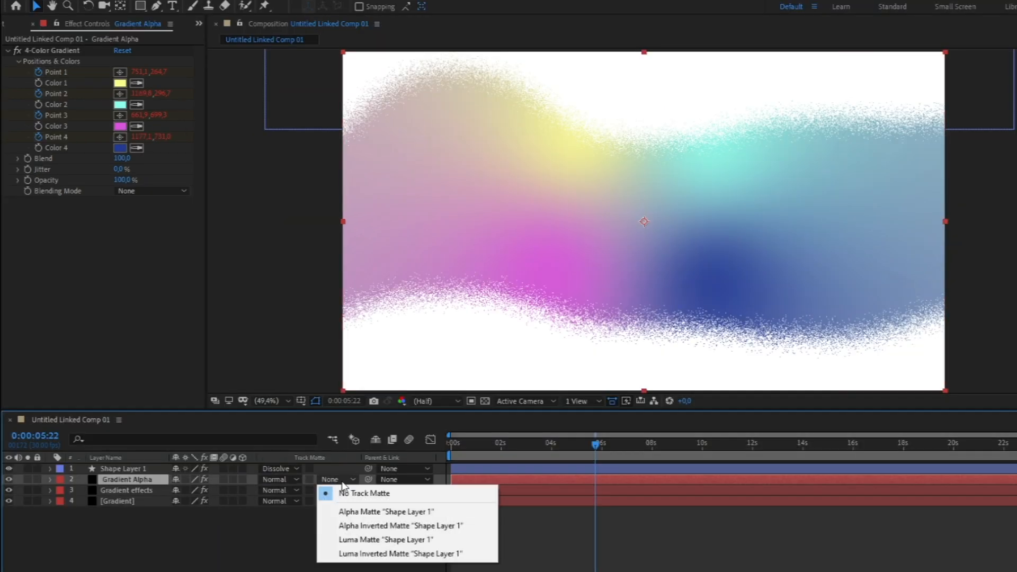
{"action": "left_click", "coordinate": [367, 513]}
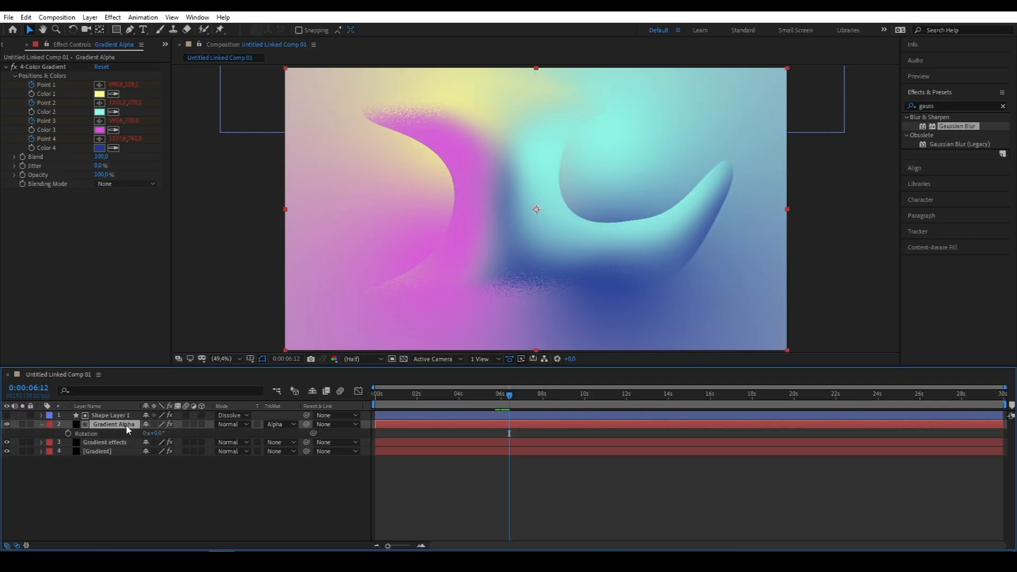
{"action": "left_click", "coordinate": [157, 433]}
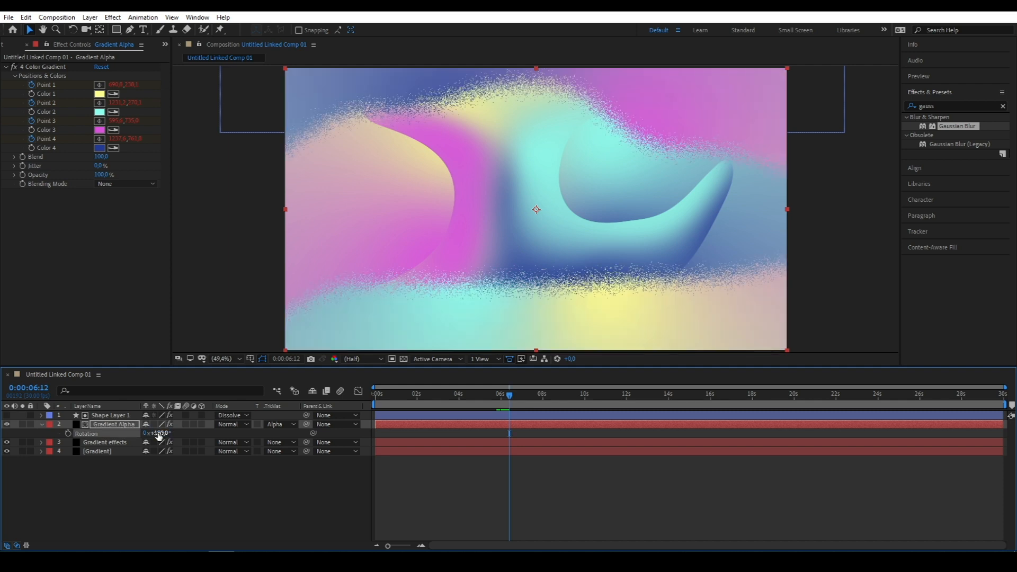
{"action": "left_click", "coordinate": [168, 496]}
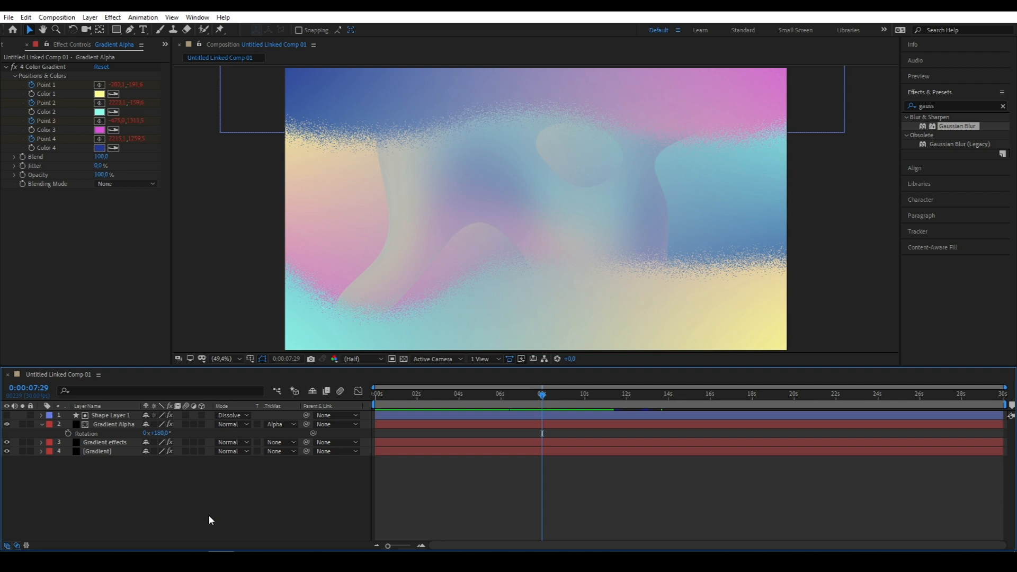
Add an adjustment layer above all layers and apply Curves with a gentle S-curve to boost contrast
{"action": "left_click", "coordinate": [90, 17]}
{"action": "mouse_move", "coordinate": [137, 30]}
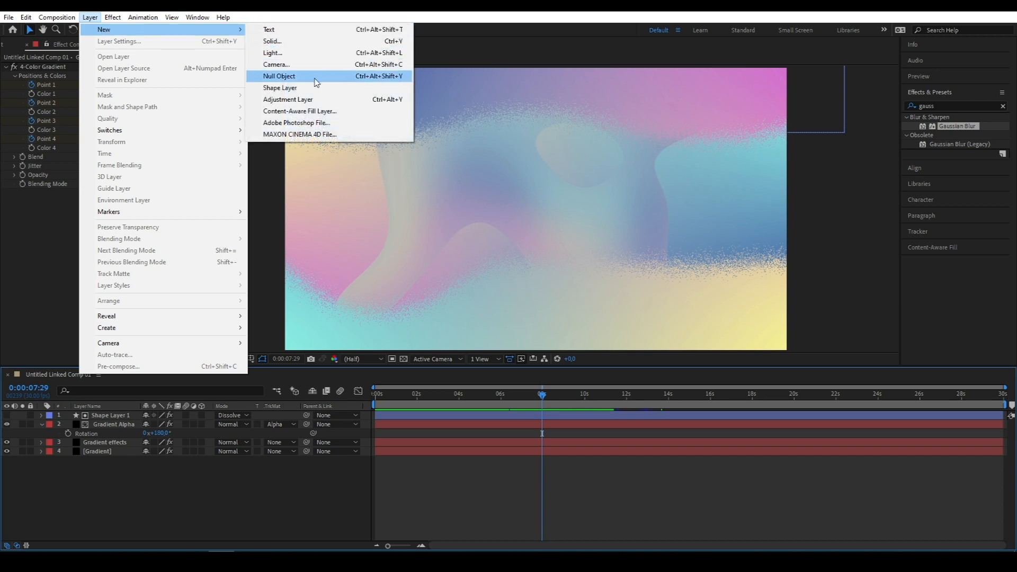
{"action": "left_click", "coordinate": [307, 100]}
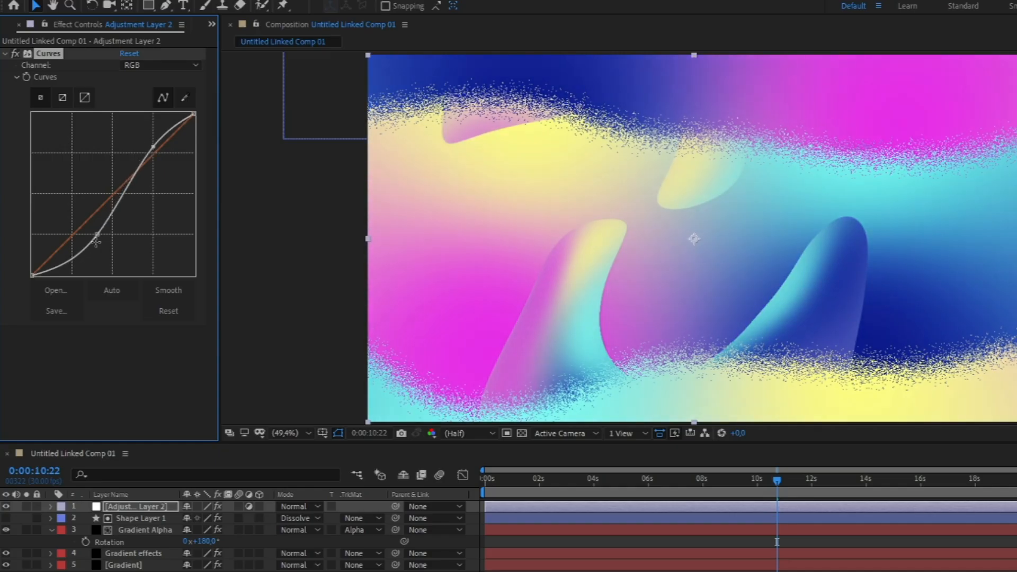
{"action": "left_click_drag", "start_coordinate": [95, 235], "coordinate": [92, 231]}
{"action": "left_click", "coordinate": [799, 479]}
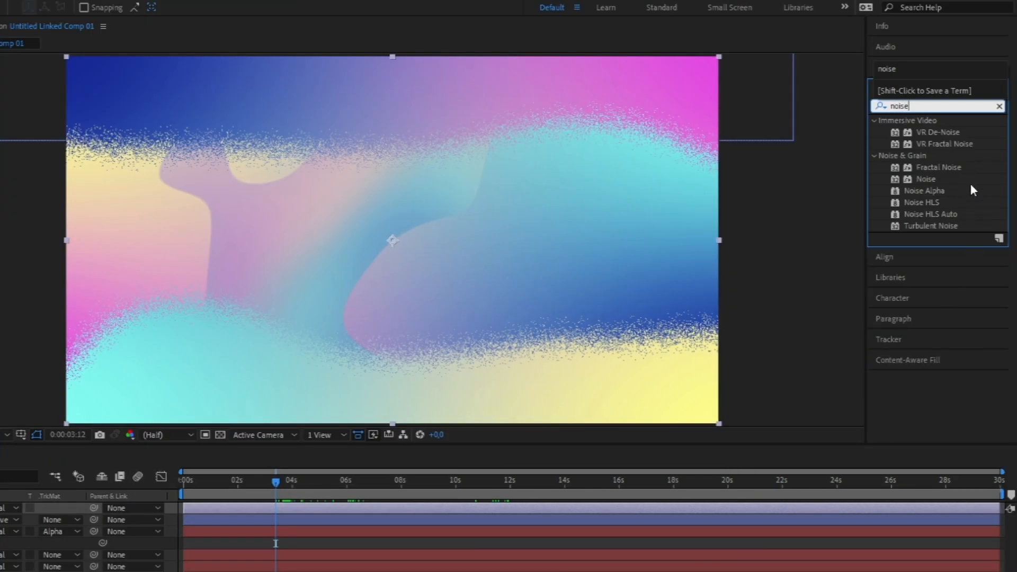
Apply the Noise effect to the adjustment layer with an amount of 15% and color noise turned off
{"action": "left_click_drag", "start_coordinate": [930, 179], "coordinate": [250, 502]}
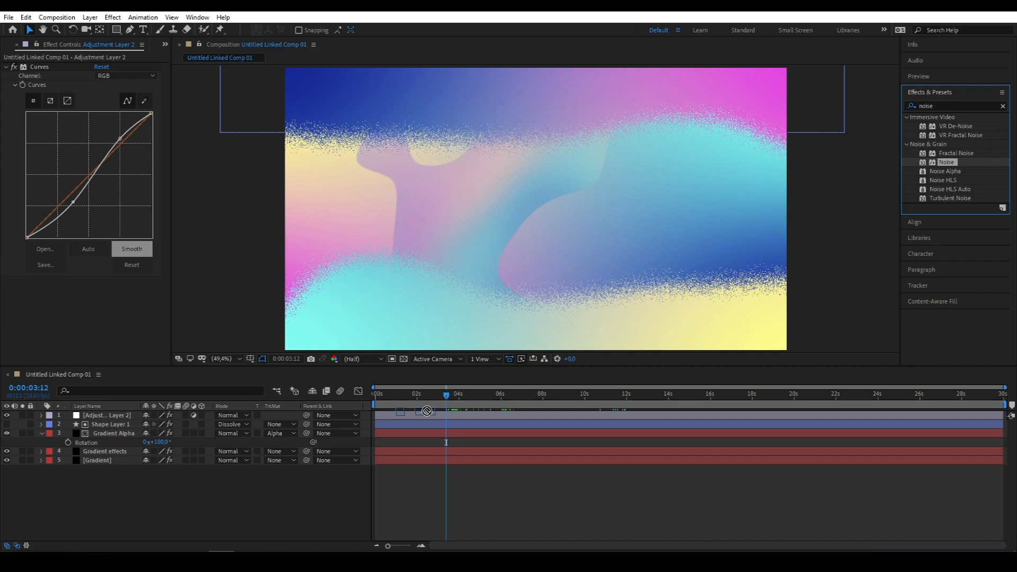
{"action": "left_click_drag", "start_coordinate": [427, 411], "coordinate": [417, 416]}
{"action": "left_click", "coordinate": [98, 290]}
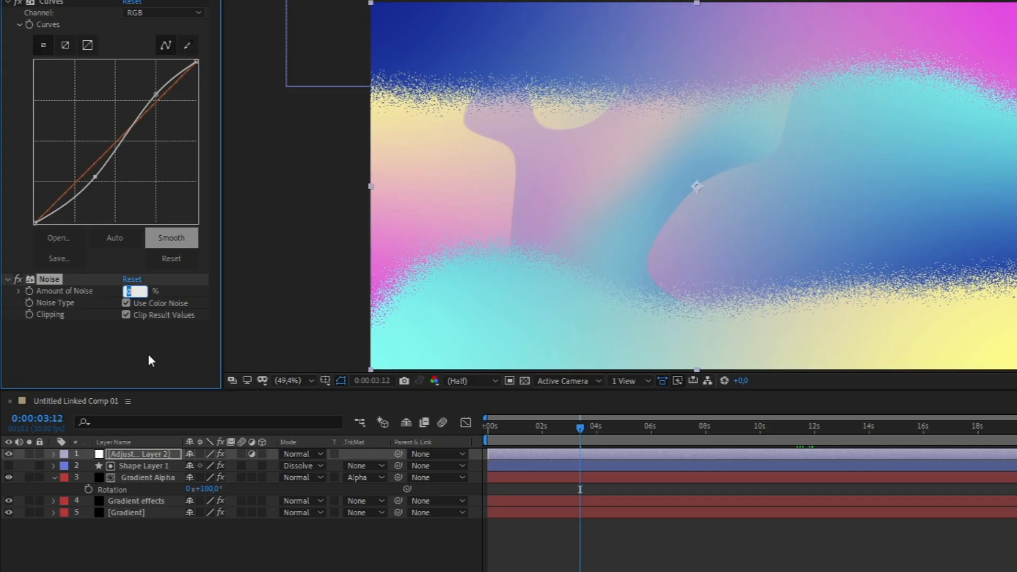
{"action": "type", "text": "15"}
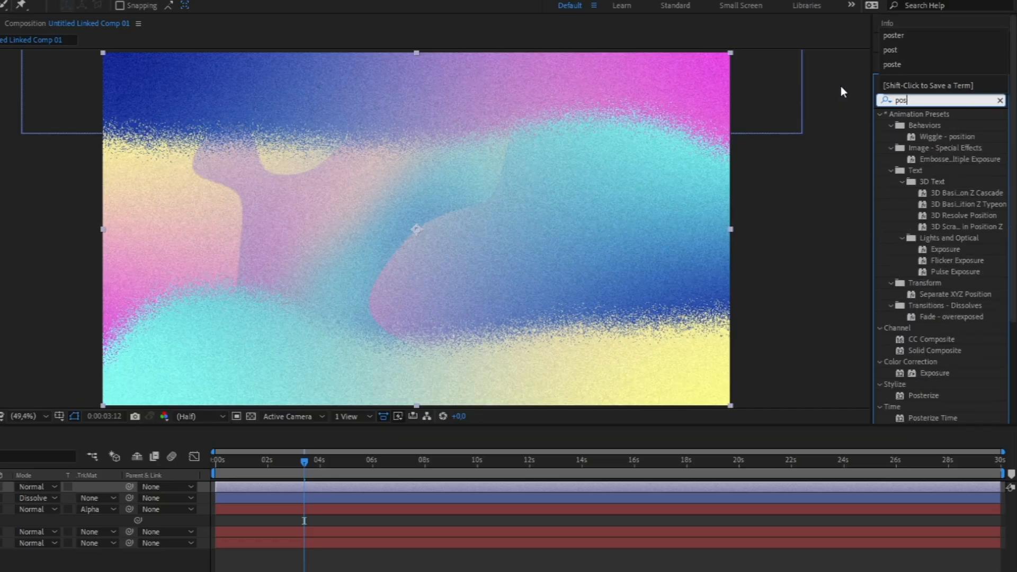
Apply the Posterize Time effect to the adjustment layer and set its frame rate to 12
{"action": "left_click", "coordinate": [924, 148]}
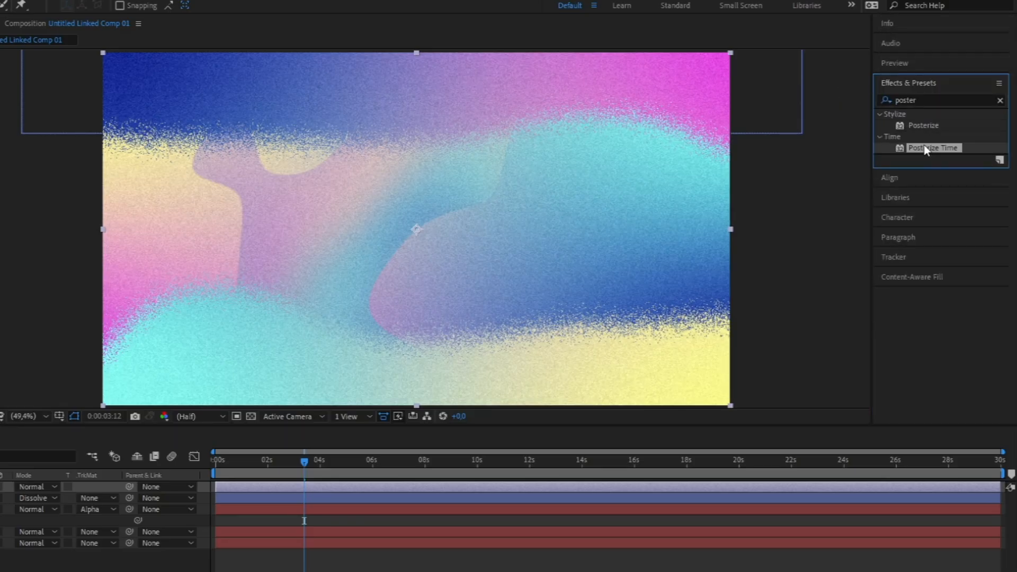
{"action": "left_click_drag", "start_coordinate": [945, 152], "coordinate": [278, 492]}
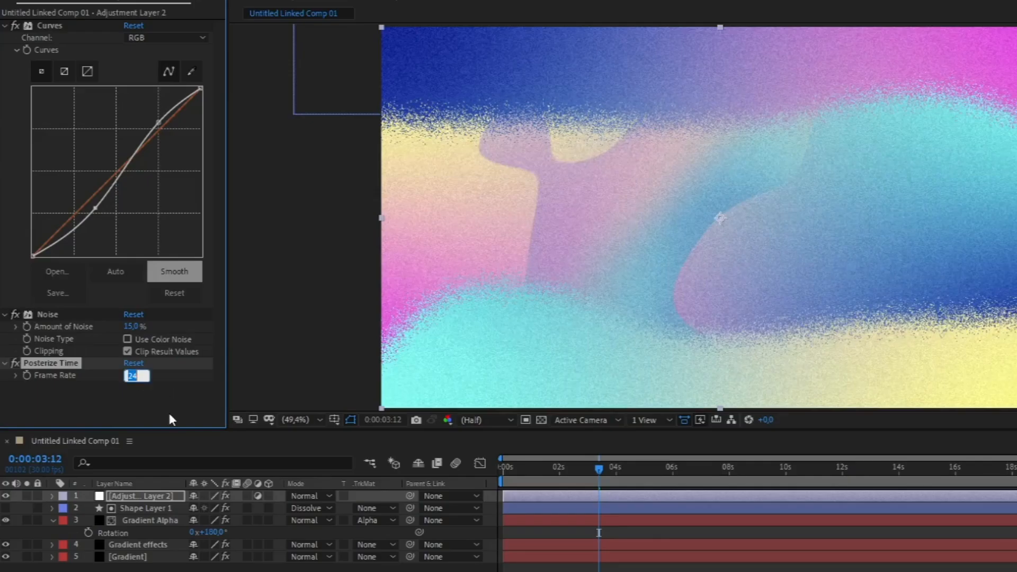
{"action": "type", "text": "12"}
{"action": "key", "text": "Return"}
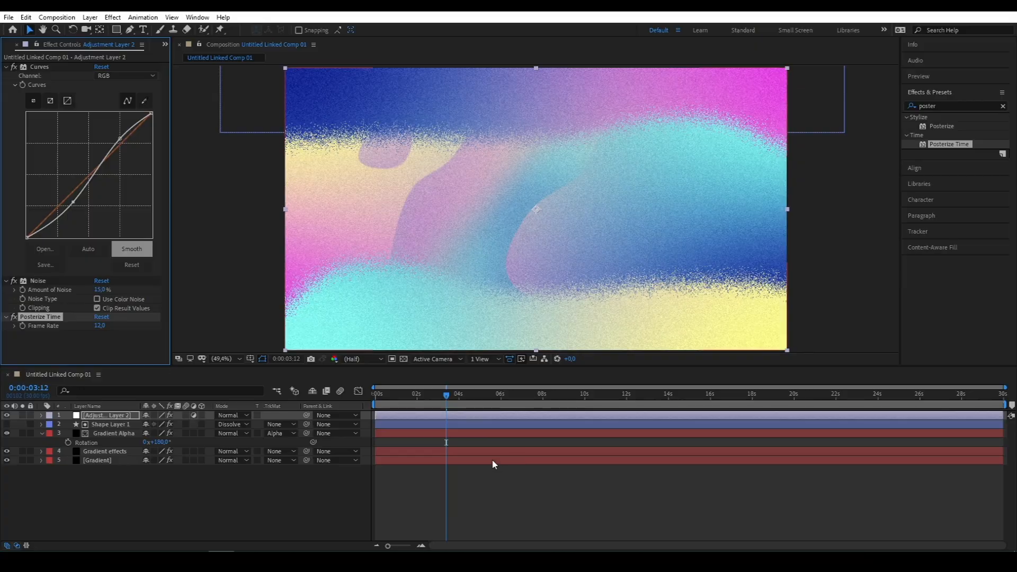